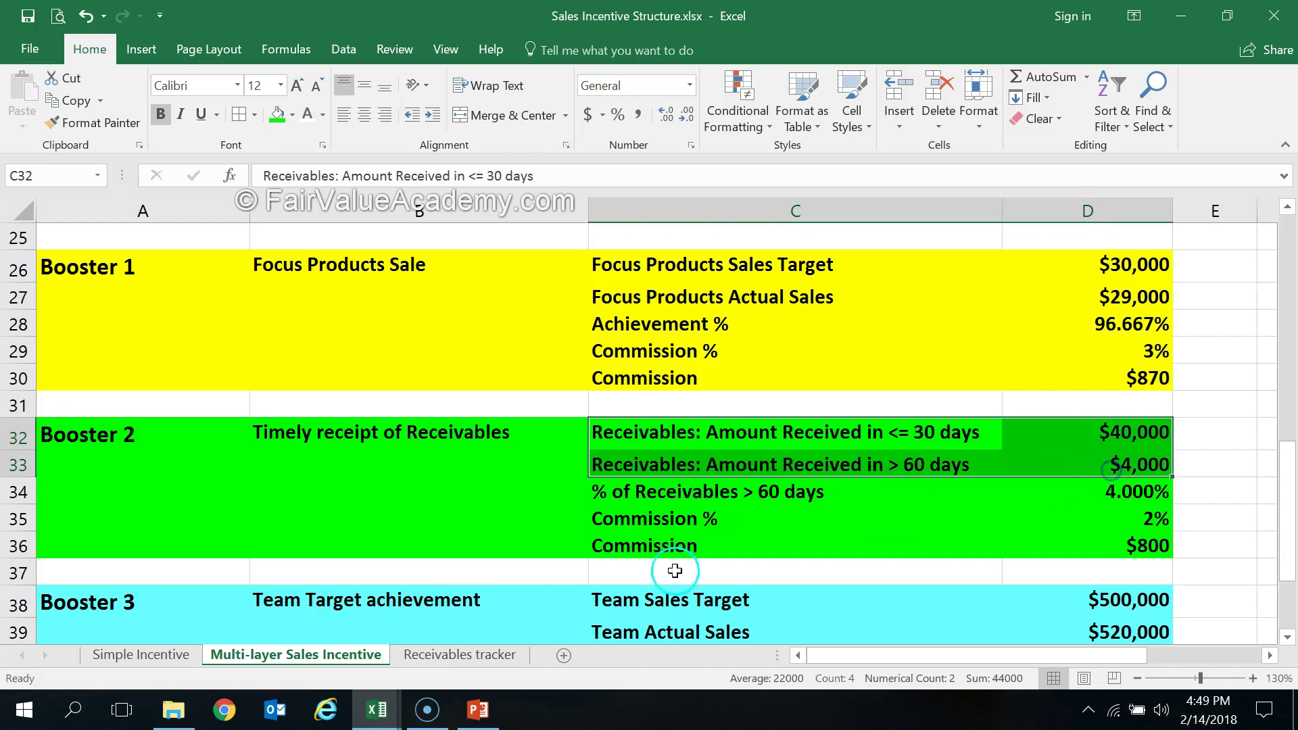
# - Review the customer, invoice and payment columns of the first record in the Receivables tracker sheet
pyautogui.click(461, 654)
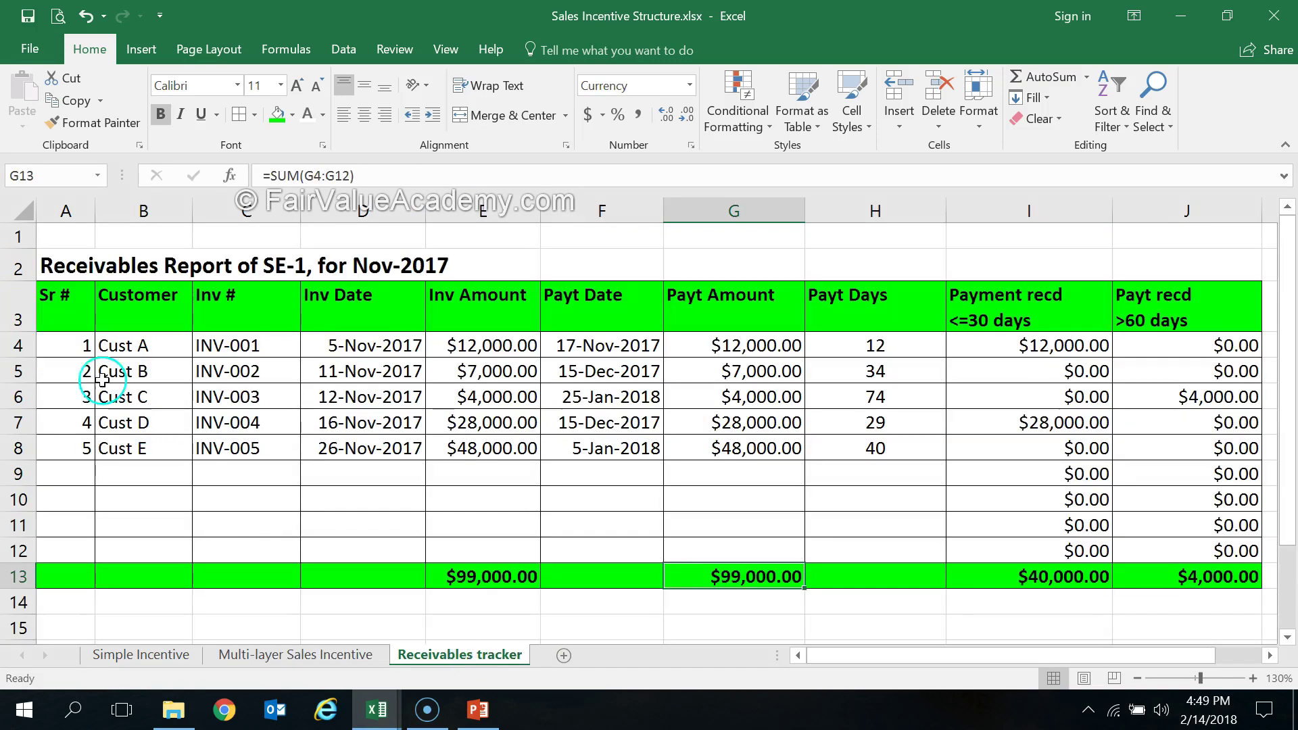
pyautogui.moveTo(62, 298); pyautogui.dragTo(697, 473)
pyautogui.moveTo(808, 471); pyautogui.dragTo(712, 466)
pyautogui.click(125, 344)
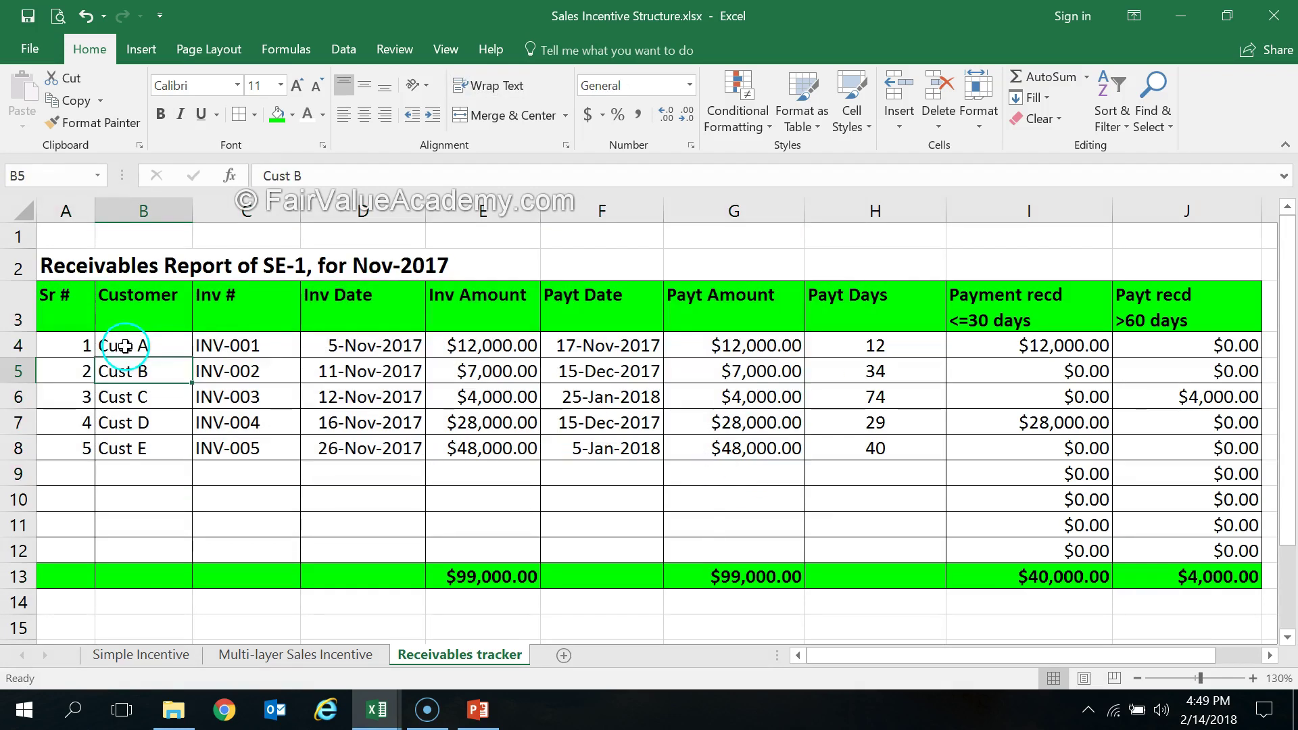
pyautogui.click(227, 345)
pyautogui.click(370, 345)
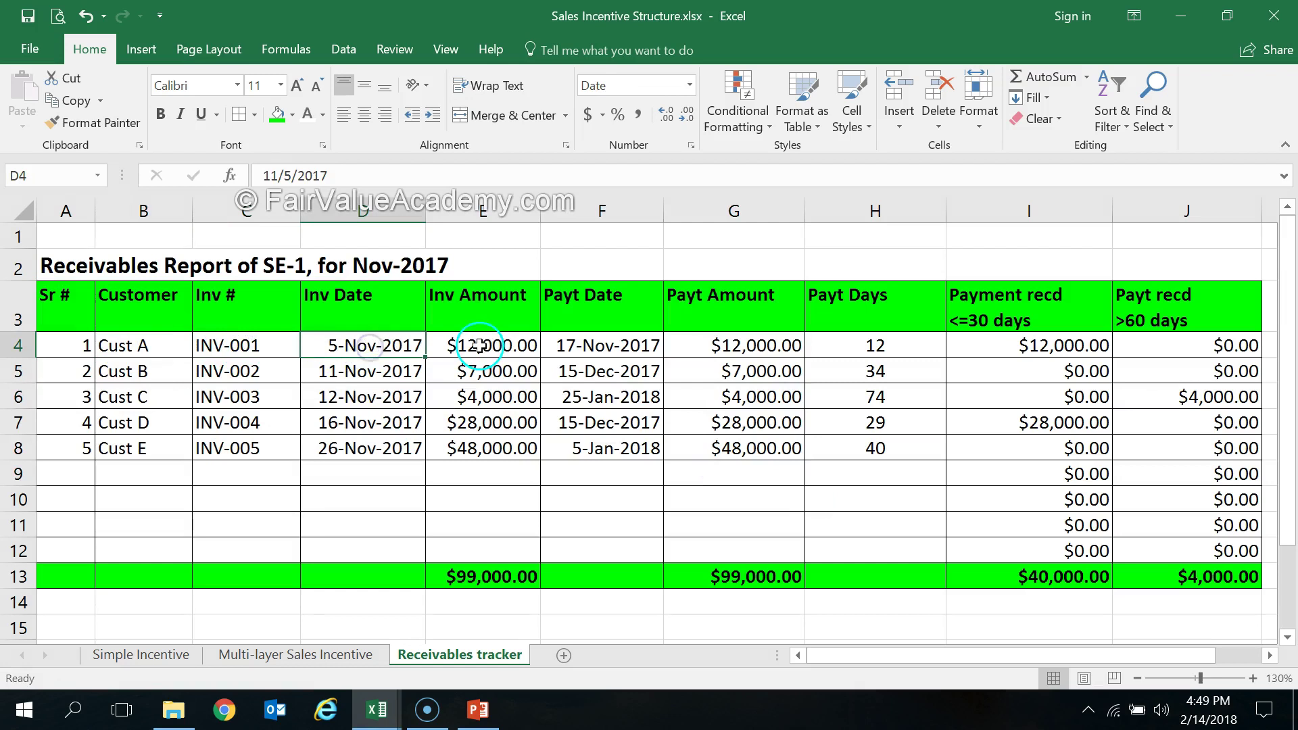
pyautogui.click(623, 351)
pyautogui.click(754, 346)
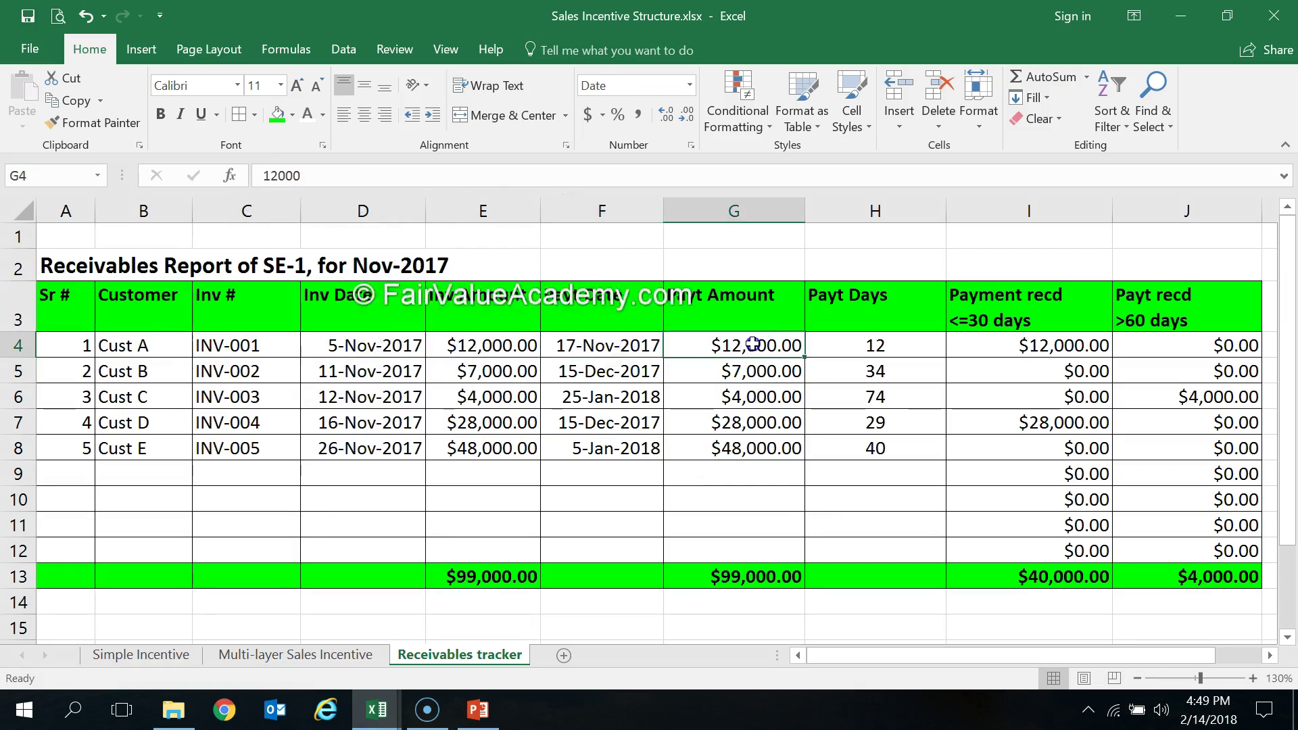
pyautogui.moveTo(920, 660); pyautogui.dragTo(988, 666)
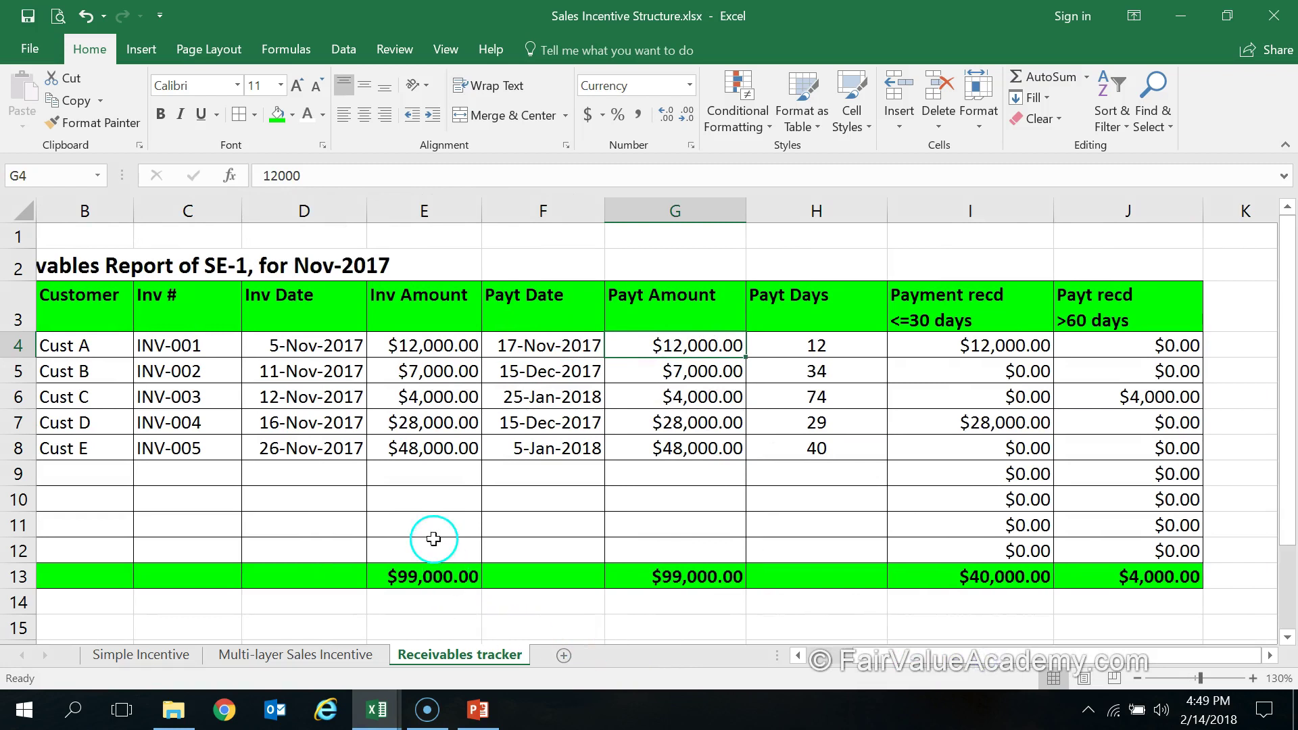
# - Compare the Booster 2 receivables rows with the tracker's dates, amounts, payment days and received-payment columns
pyautogui.click(295, 654)
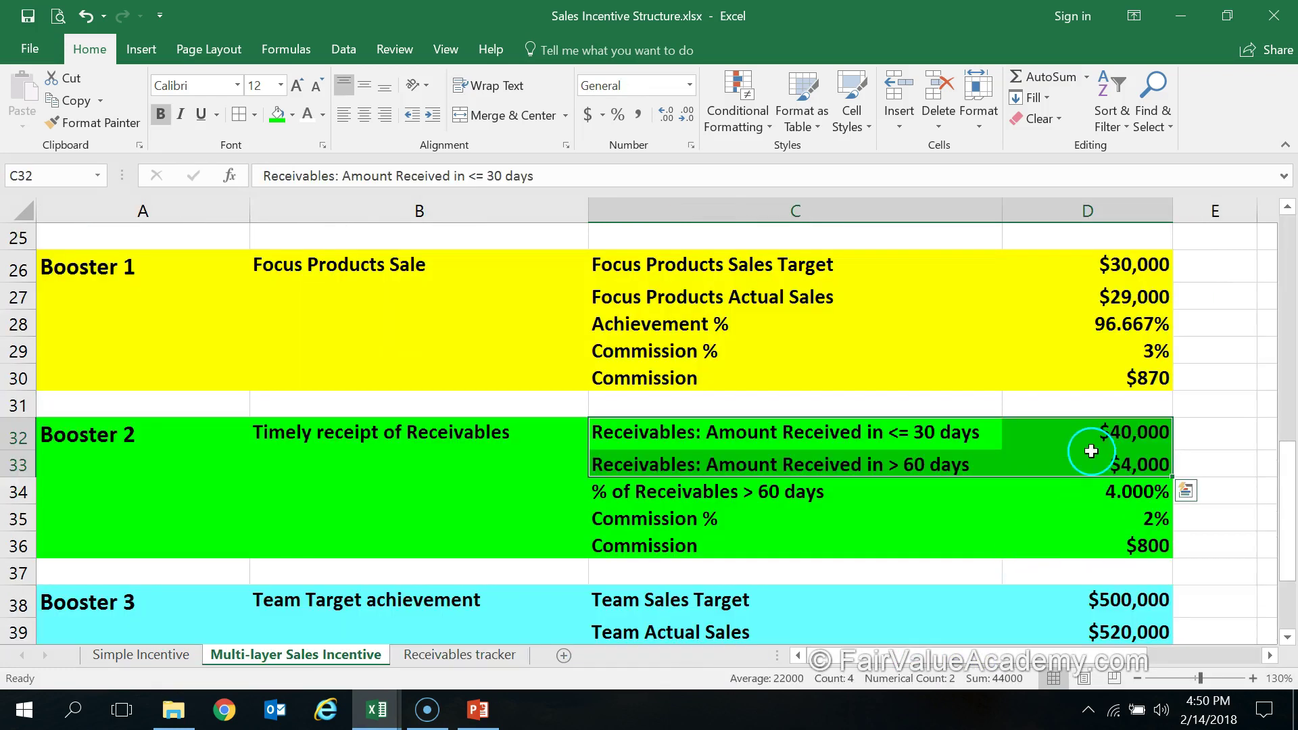
pyautogui.click(462, 653)
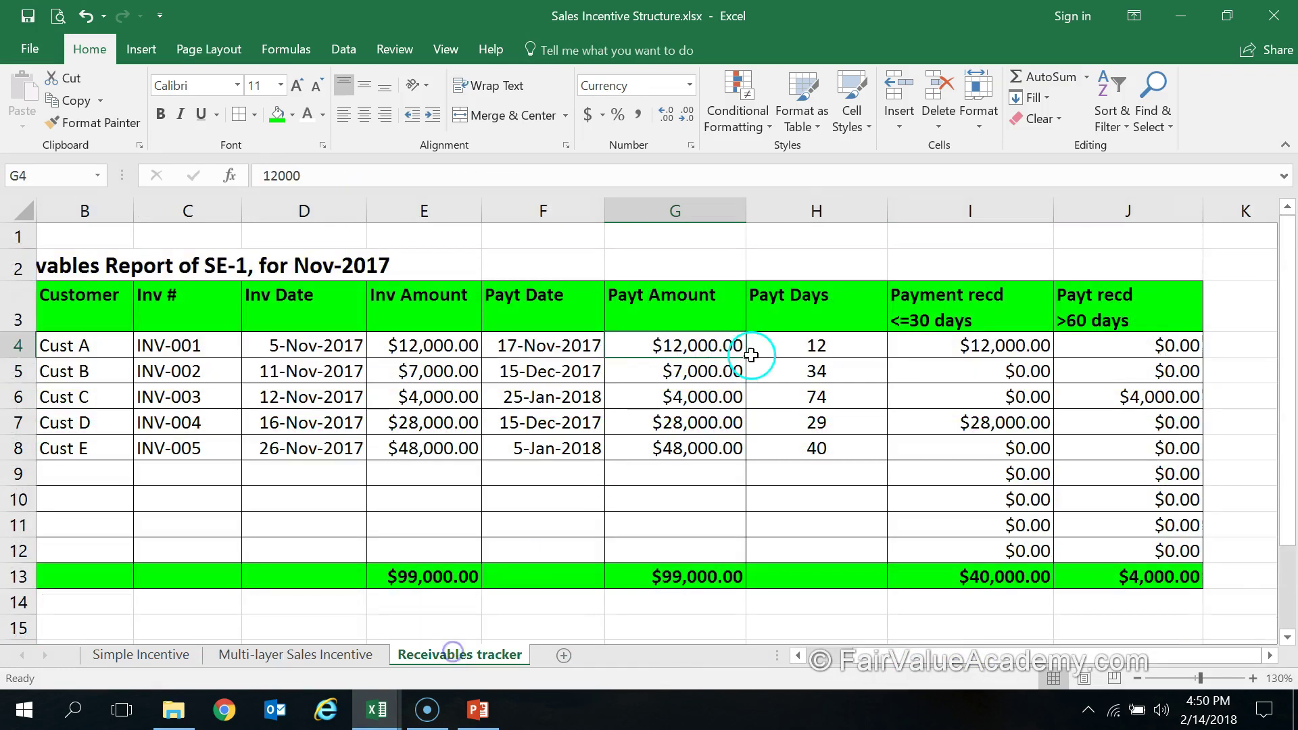
pyautogui.click(823, 329)
pyautogui.click(294, 347)
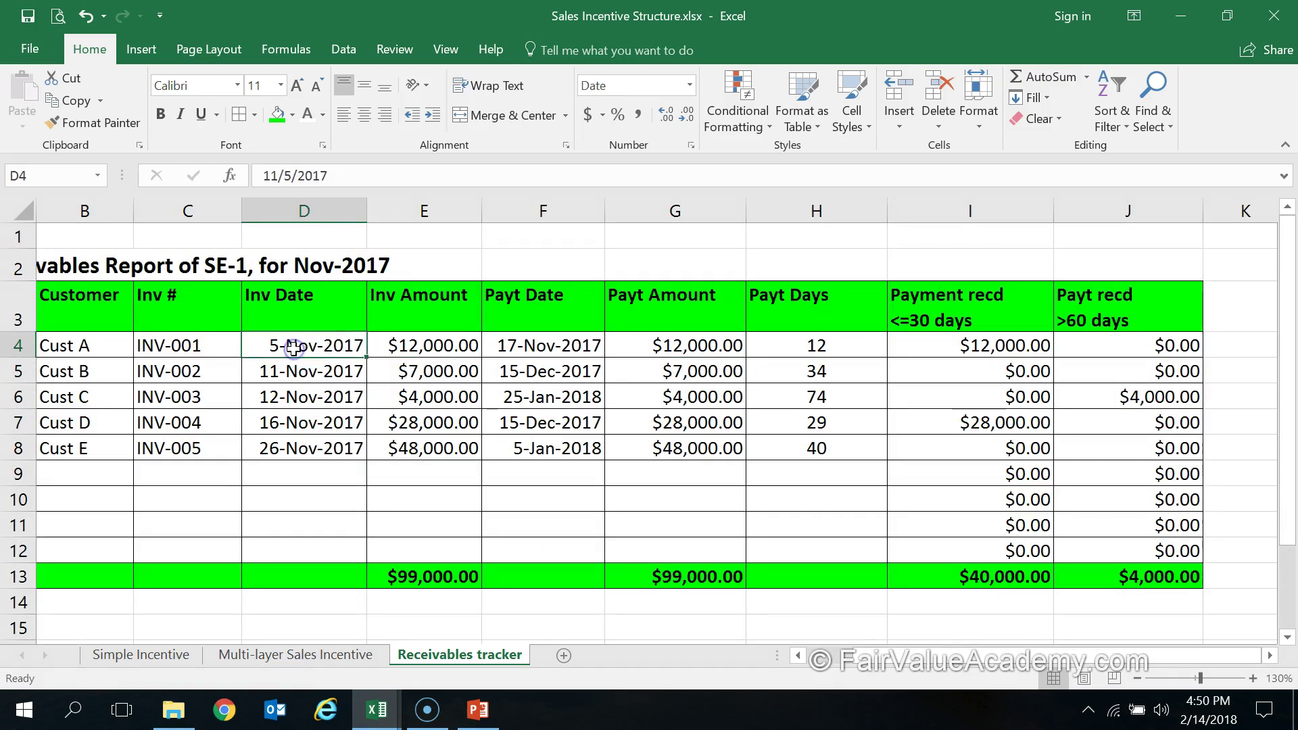
pyautogui.click(541, 348)
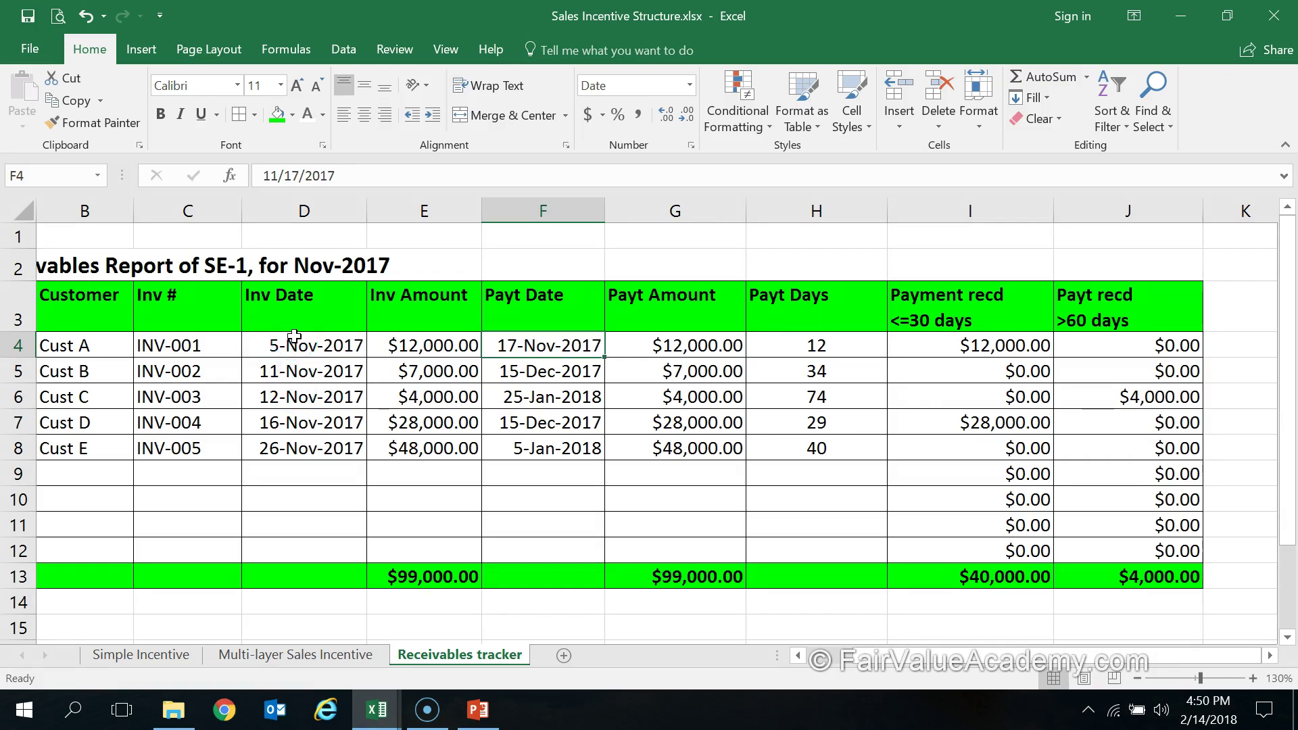
pyautogui.moveTo(294, 336); pyautogui.dragTo(280, 545)
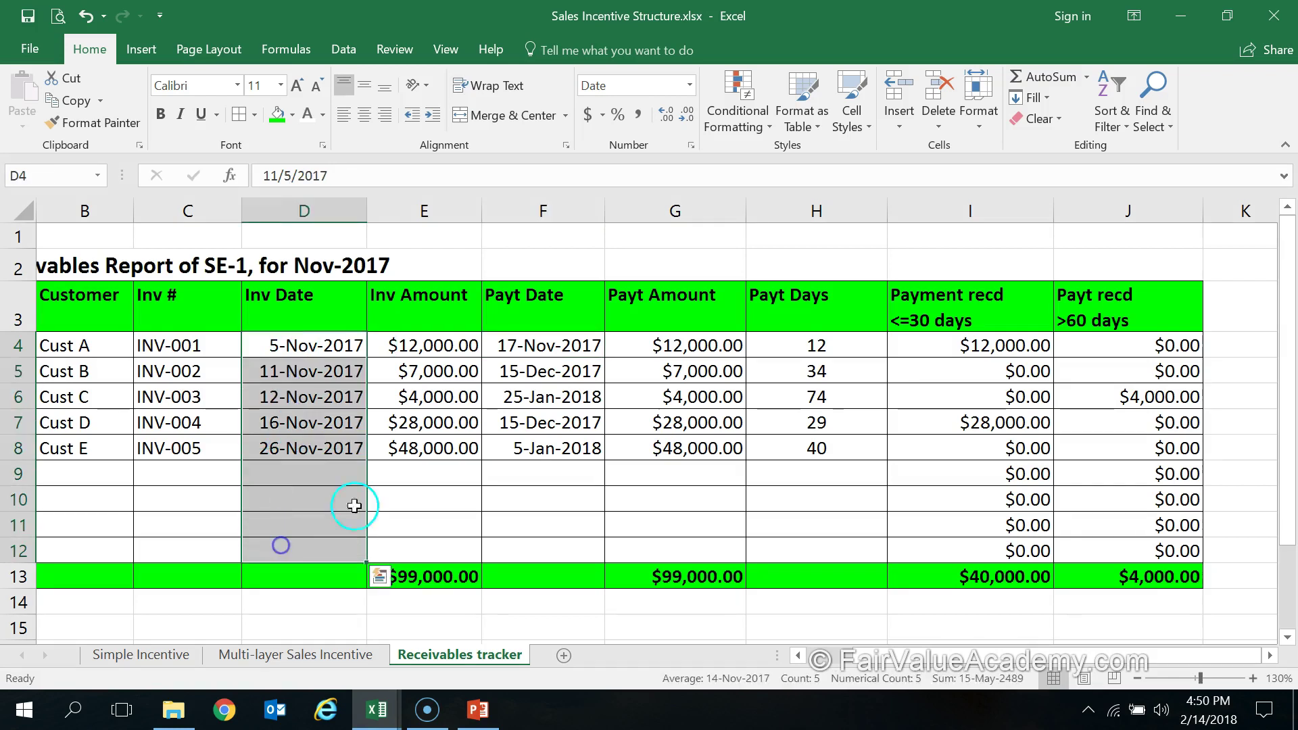
pyautogui.moveTo(542, 345); pyautogui.dragTo(547, 542)
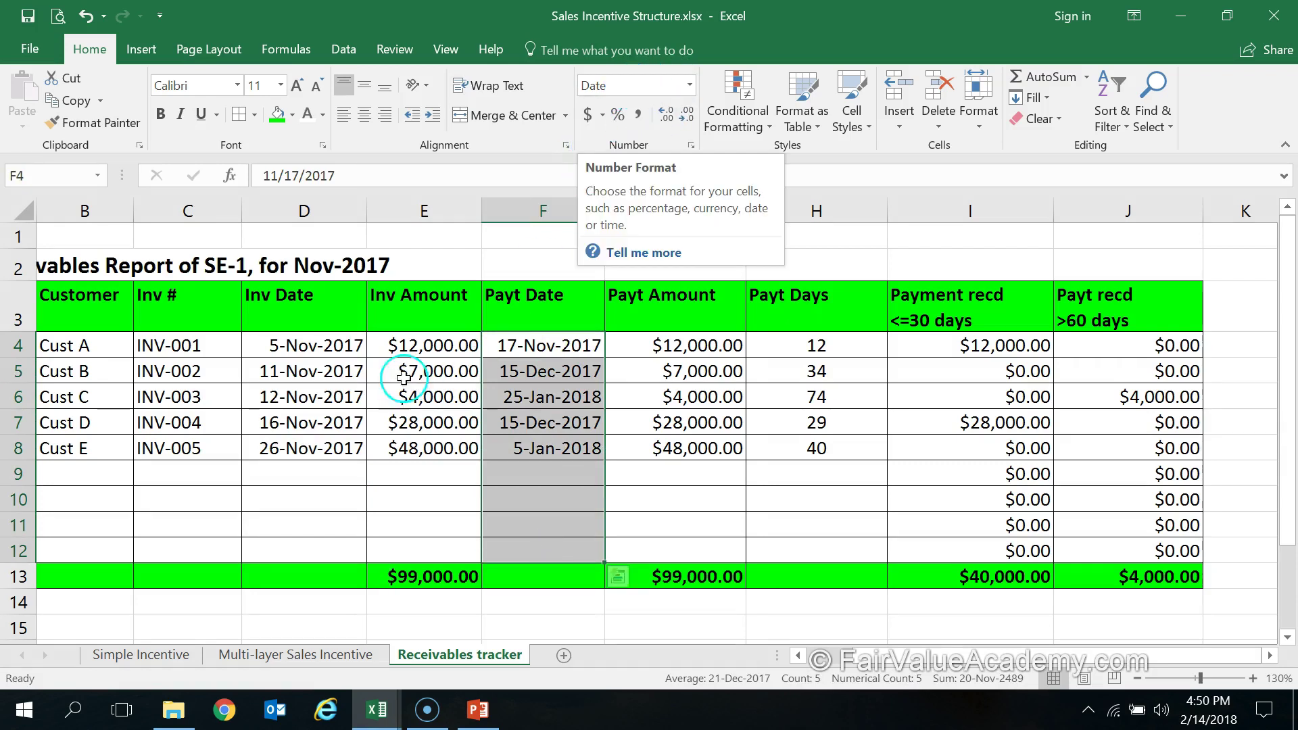
pyautogui.click(420, 345)
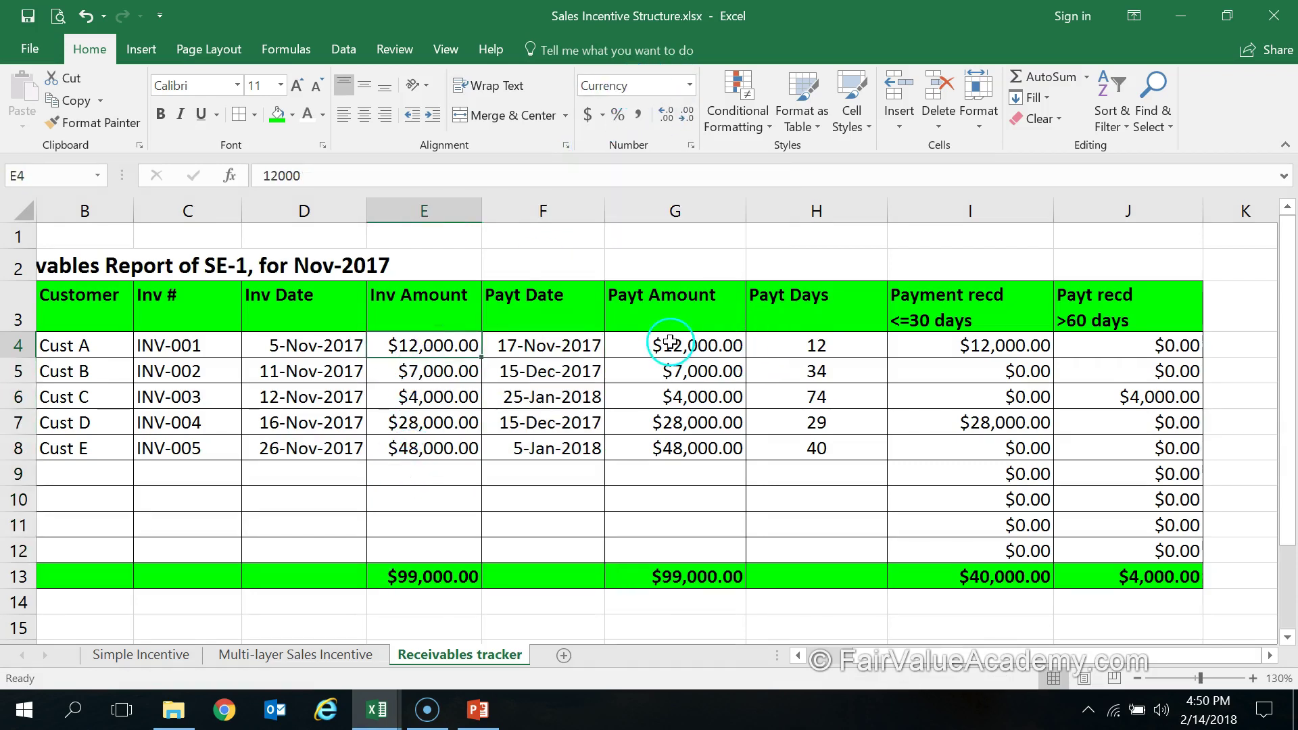
pyautogui.moveTo(669, 344); pyautogui.dragTo(667, 457)
pyautogui.moveTo(821, 357); pyautogui.dragTo(817, 452)
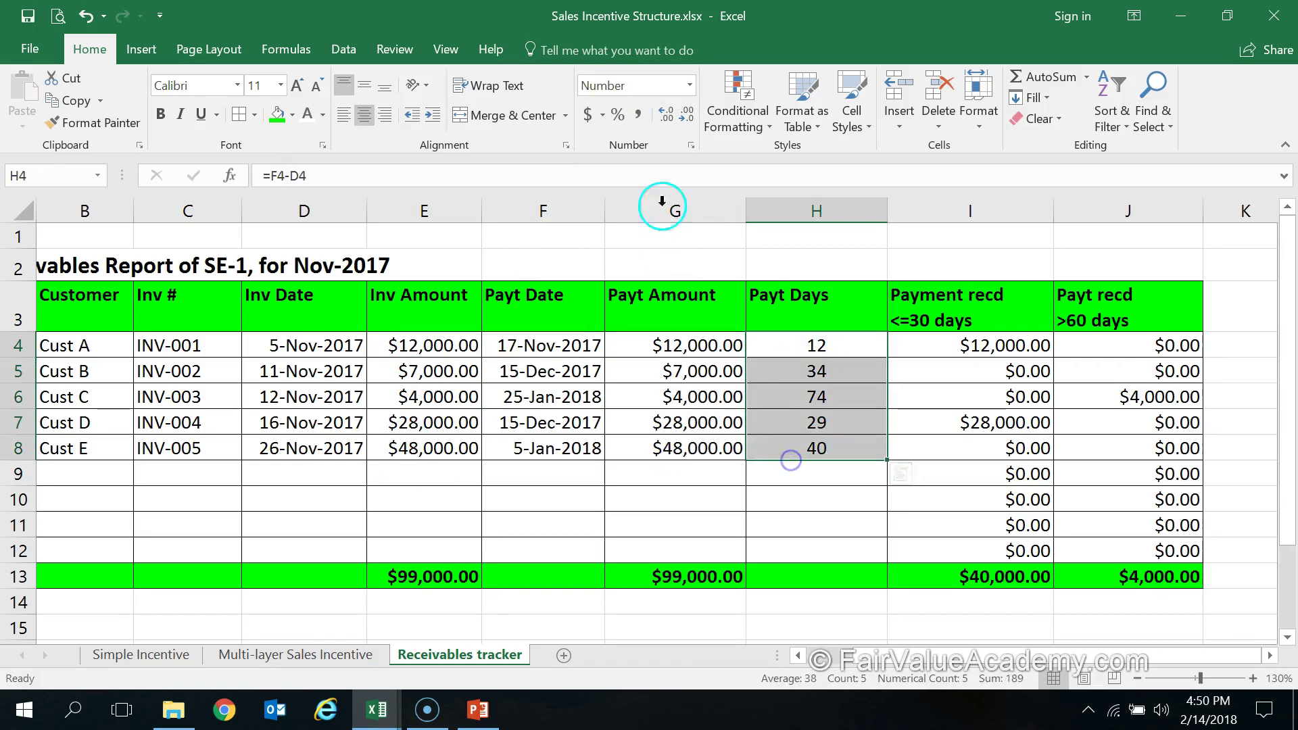
pyautogui.moveTo(967, 349); pyautogui.dragTo(1153, 549)
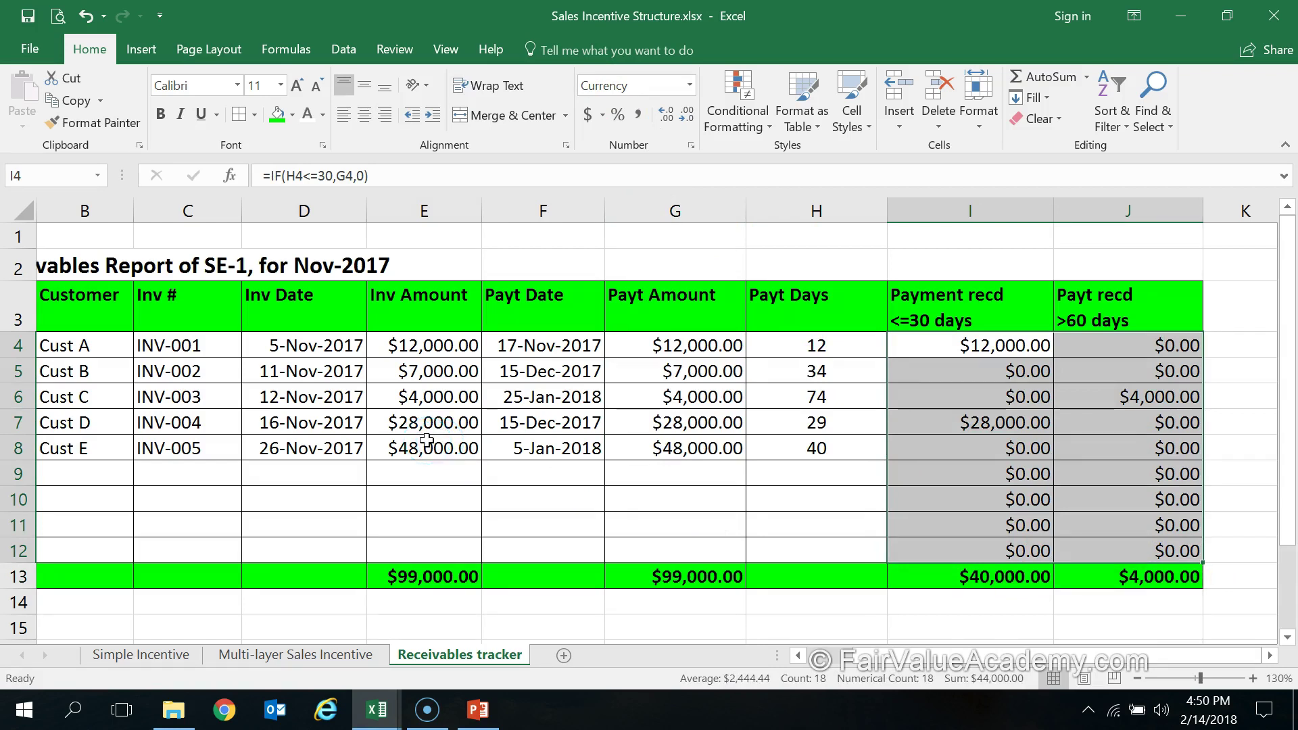
# - Examine the Payt Days formula in H4 and the payment date and invoice date it uses
pyautogui.click(828, 346)
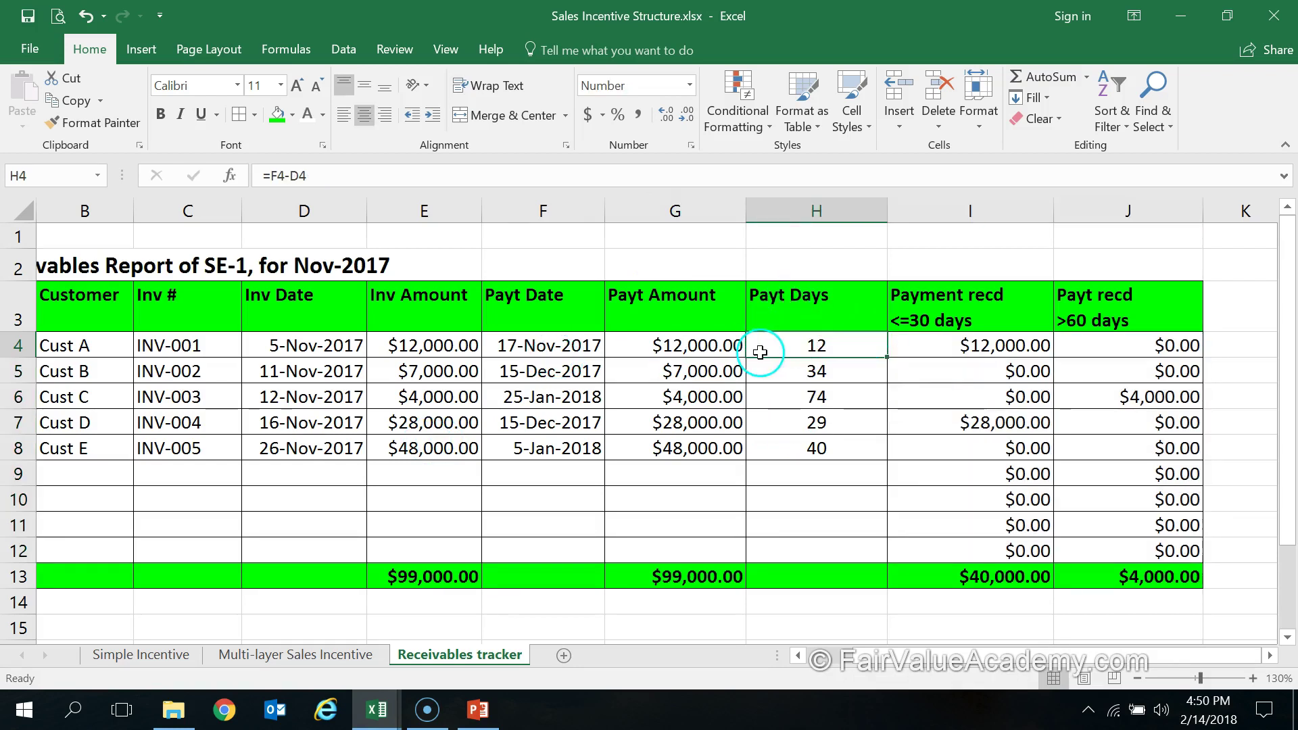
pyautogui.click(556, 347)
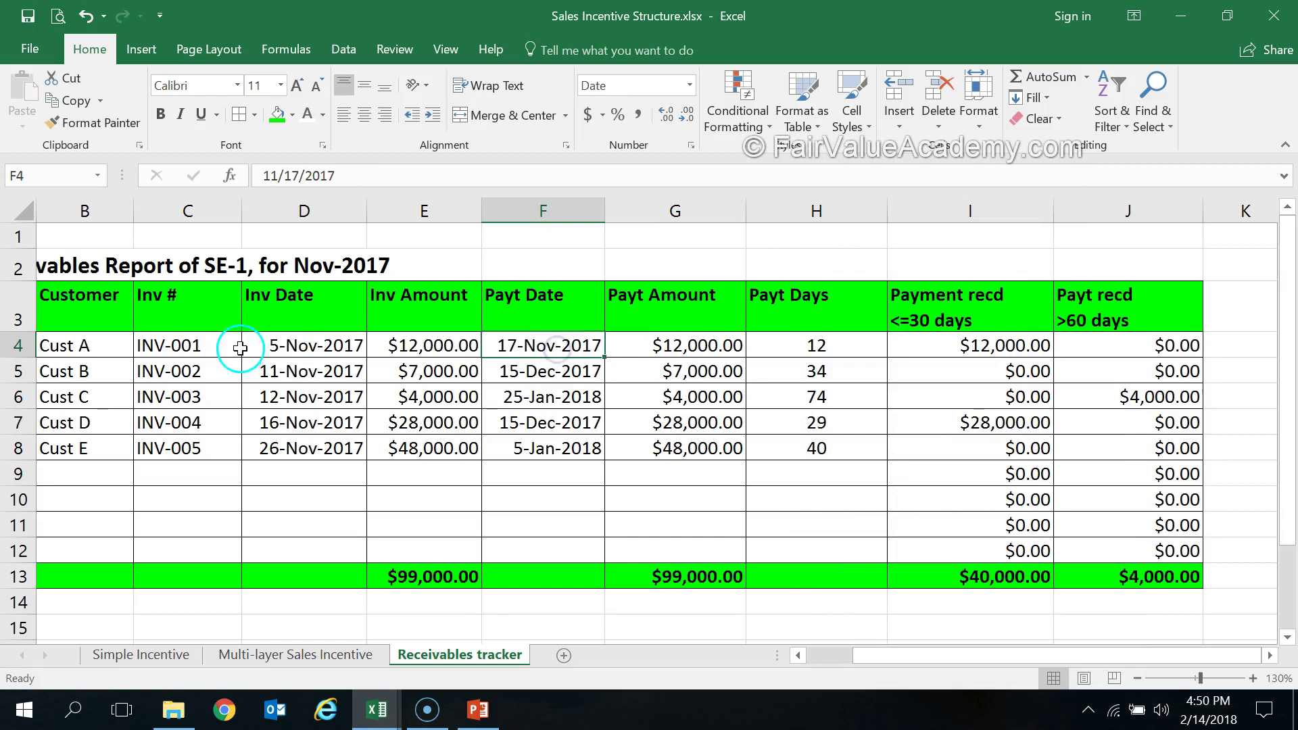
pyautogui.click(298, 345)
pyautogui.doubleClick(838, 346)
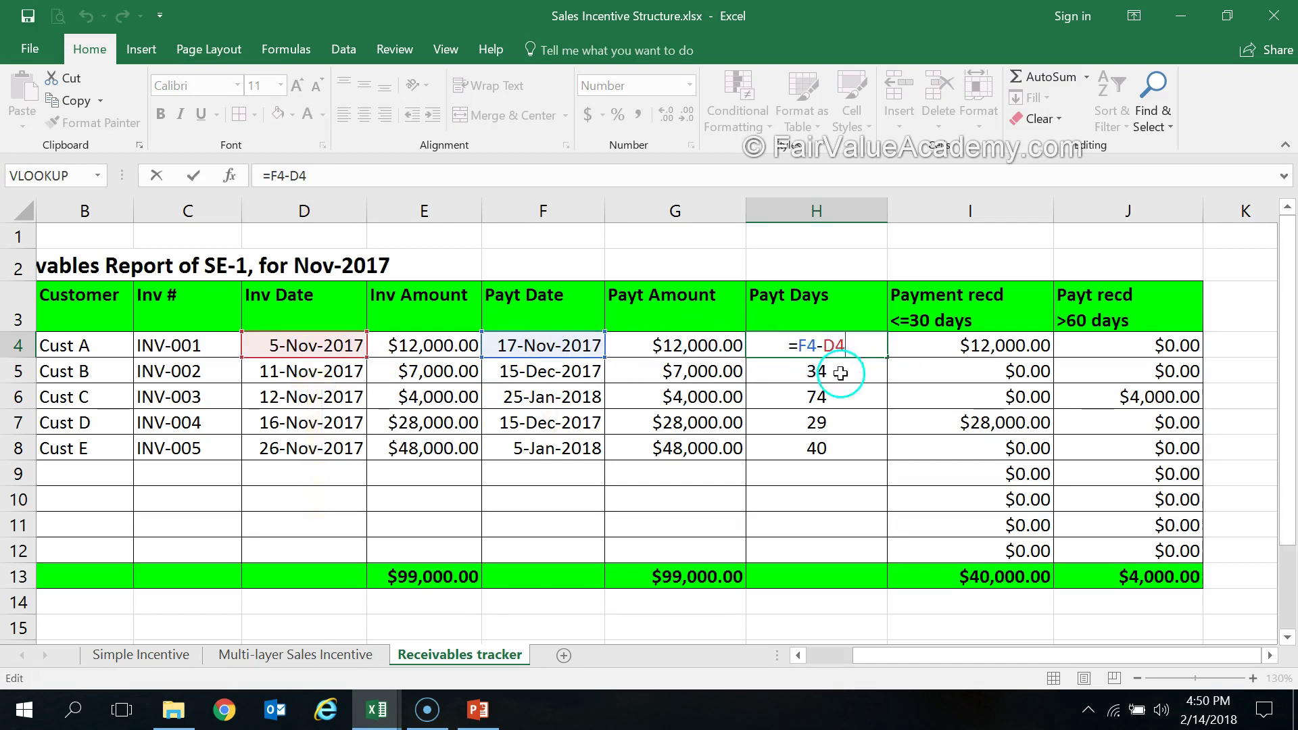
pyautogui.hotkey('ctrl', 'Return')
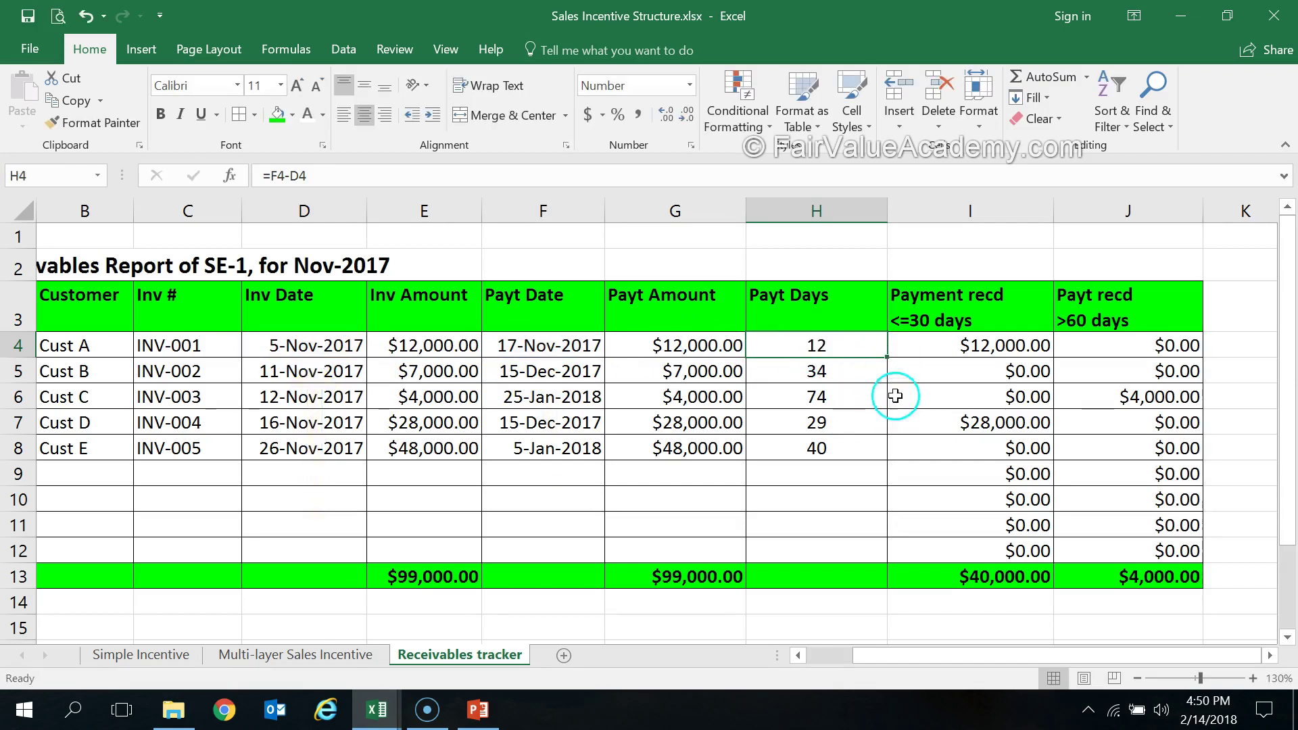
# - Inspect the formula in I4 for payments received within 30 days and relate it to the Booster 2 receivables rows
pyautogui.click(991, 344)
pyautogui.doubleClick(991, 344)
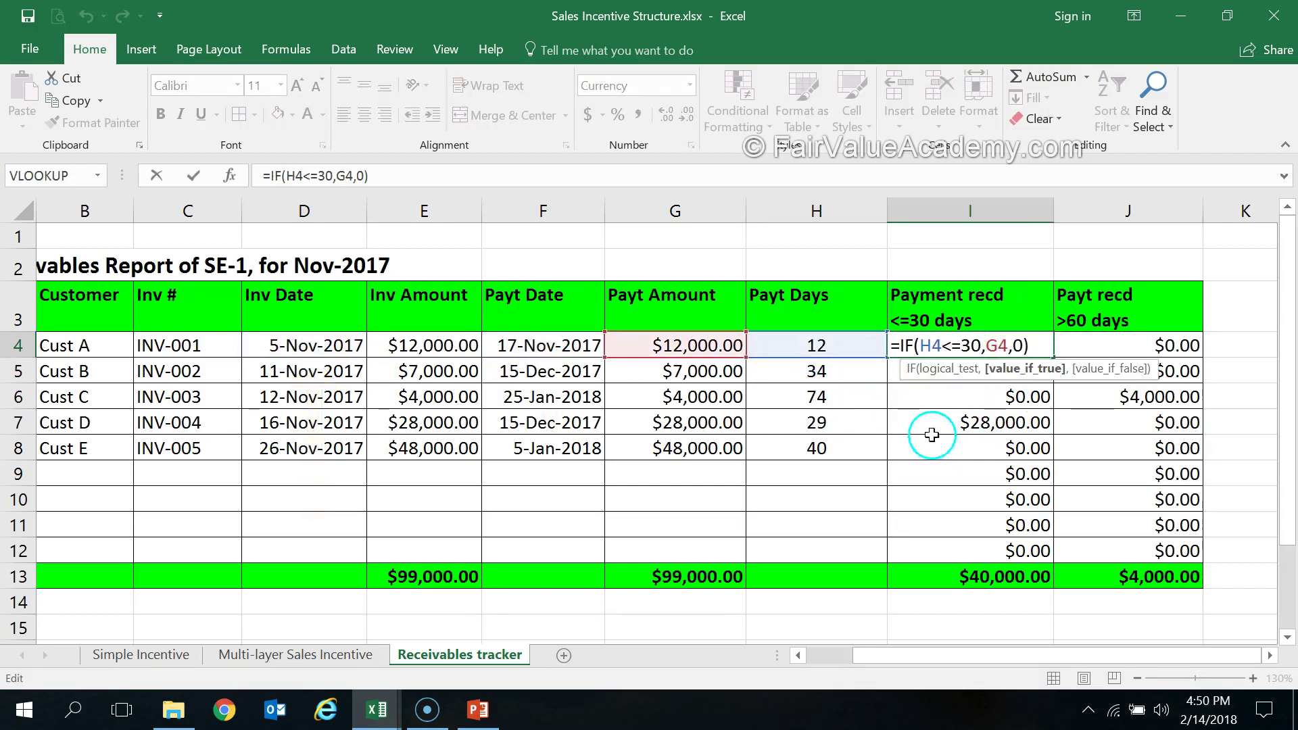
pyautogui.press('Escape')
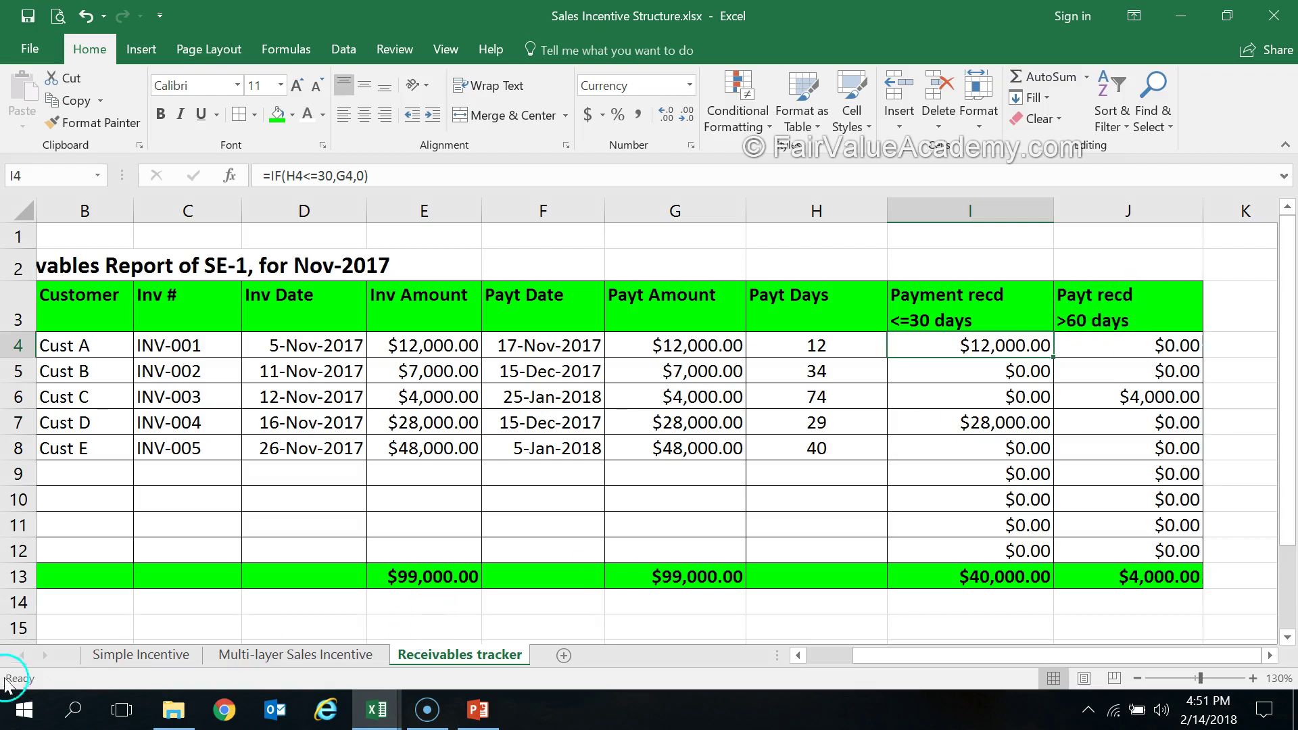
pyautogui.click(255, 652)
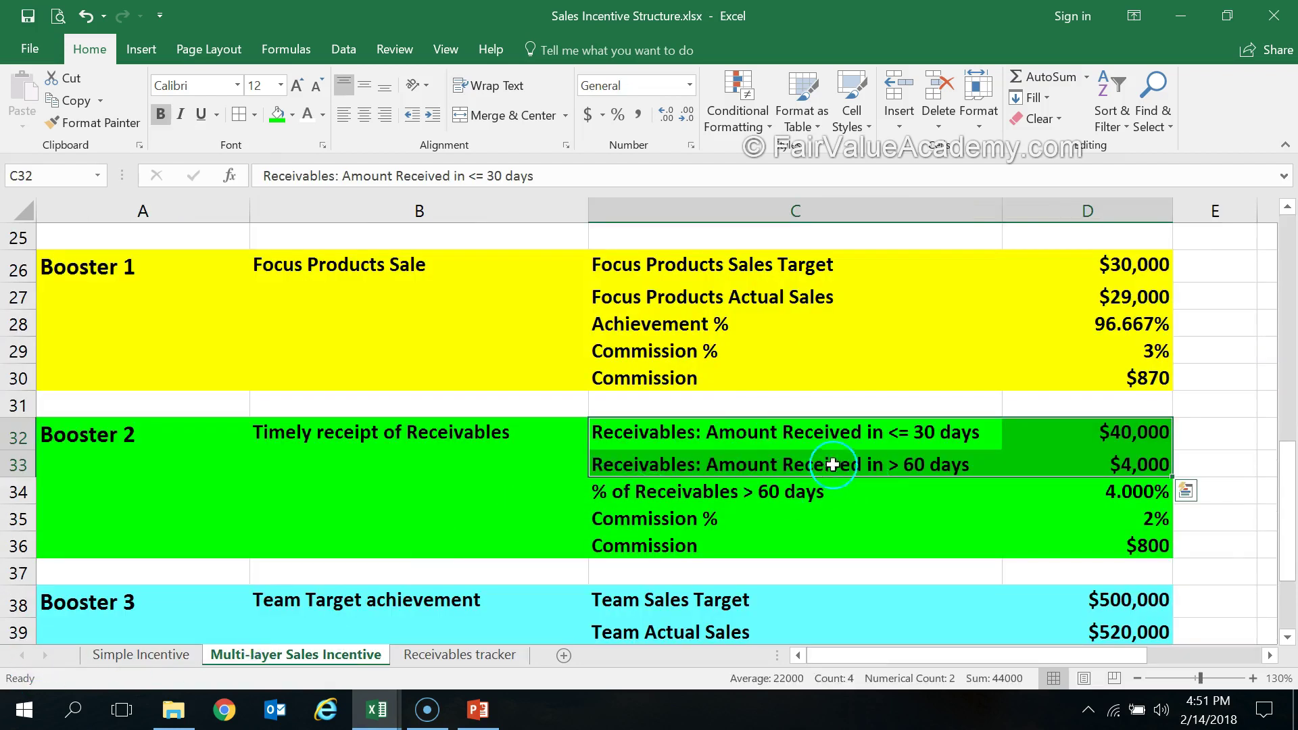
pyautogui.click(464, 654)
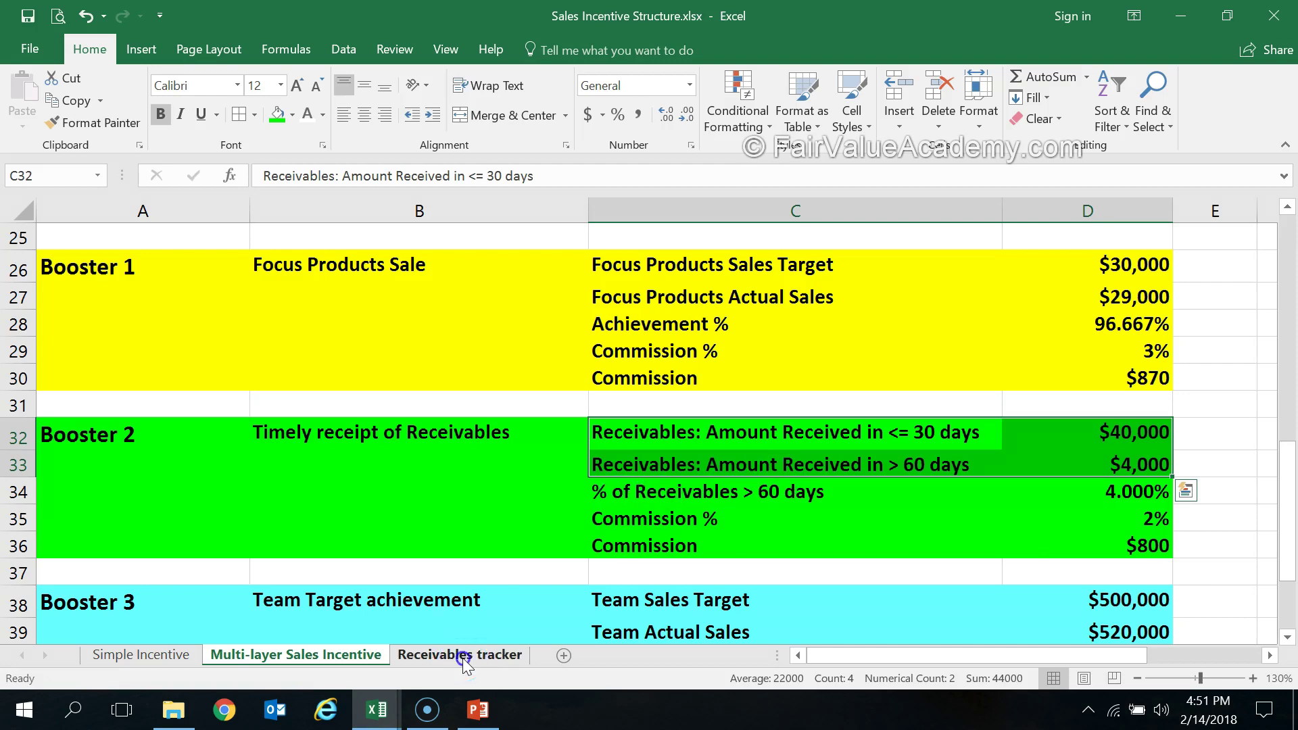
pyautogui.doubleClick(949, 346)
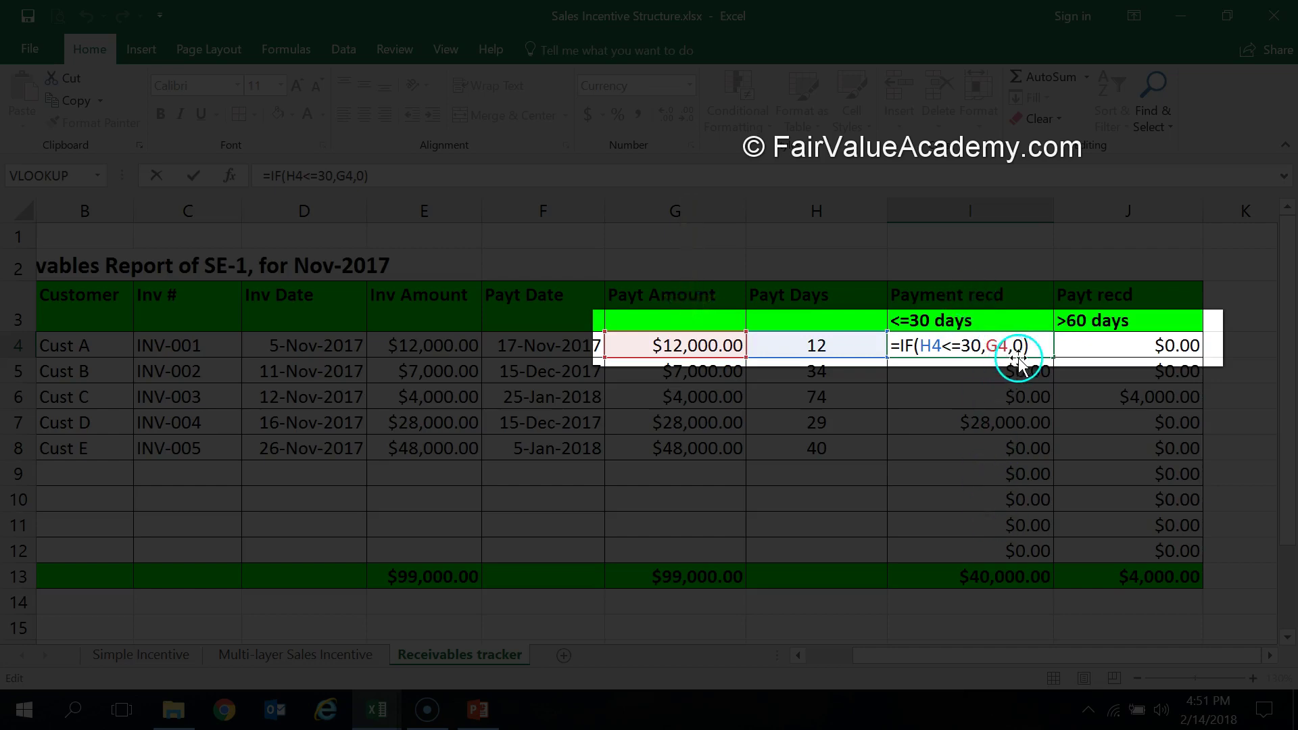
pyautogui.hotkey('ctrl', 'Return')
# - Inspect the formula in J4 for payments received after more than 60 days
pyautogui.doubleClick(1141, 350)
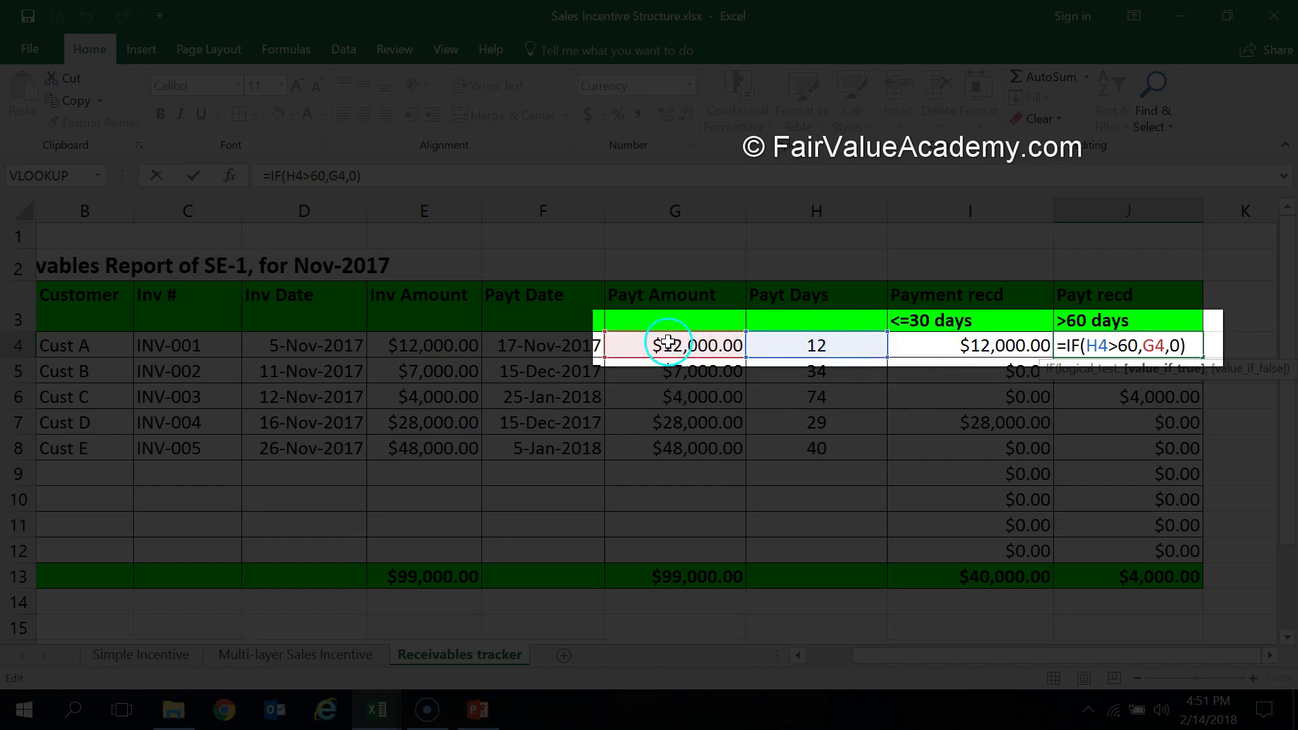
pyautogui.click(1160, 352)
pyautogui.press('Escape')
# - Fill the I4 formula down through I12 and select the column's total in I13
pyautogui.click(1018, 348)
pyautogui.moveTo(1058, 357); pyautogui.dragTo(1059, 550)
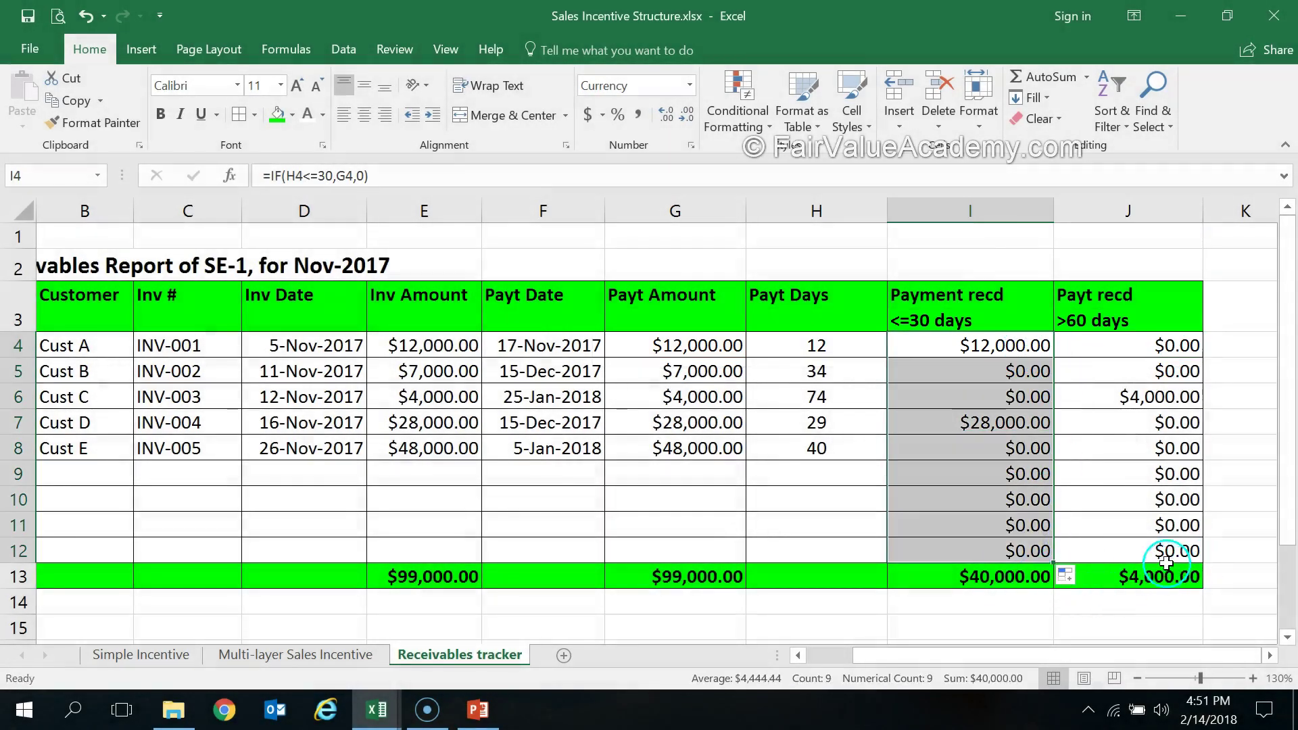
pyautogui.click(981, 580)
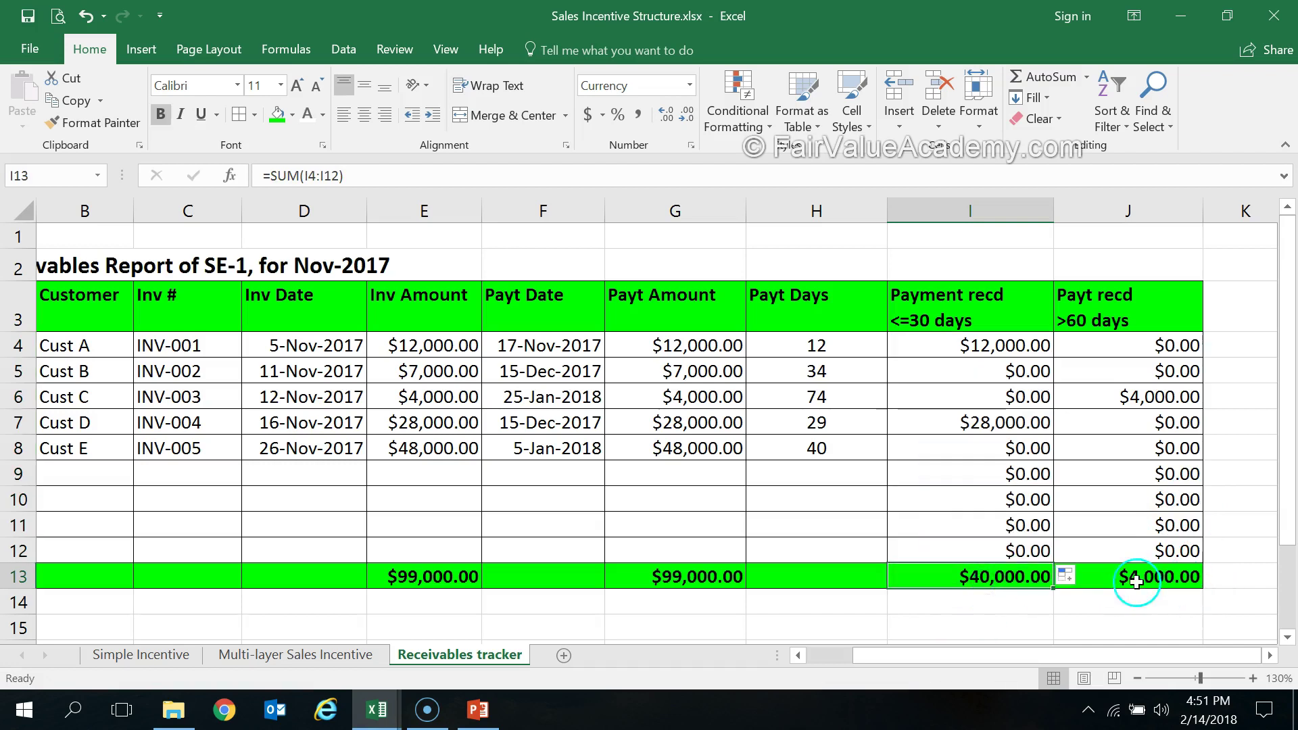
# - Link cell D32 of the Multi-layer Sales Incentive sheet to the <=30 days total in Receivables tracker cell I13
pyautogui.click(290, 666)
pyautogui.click(1110, 438)
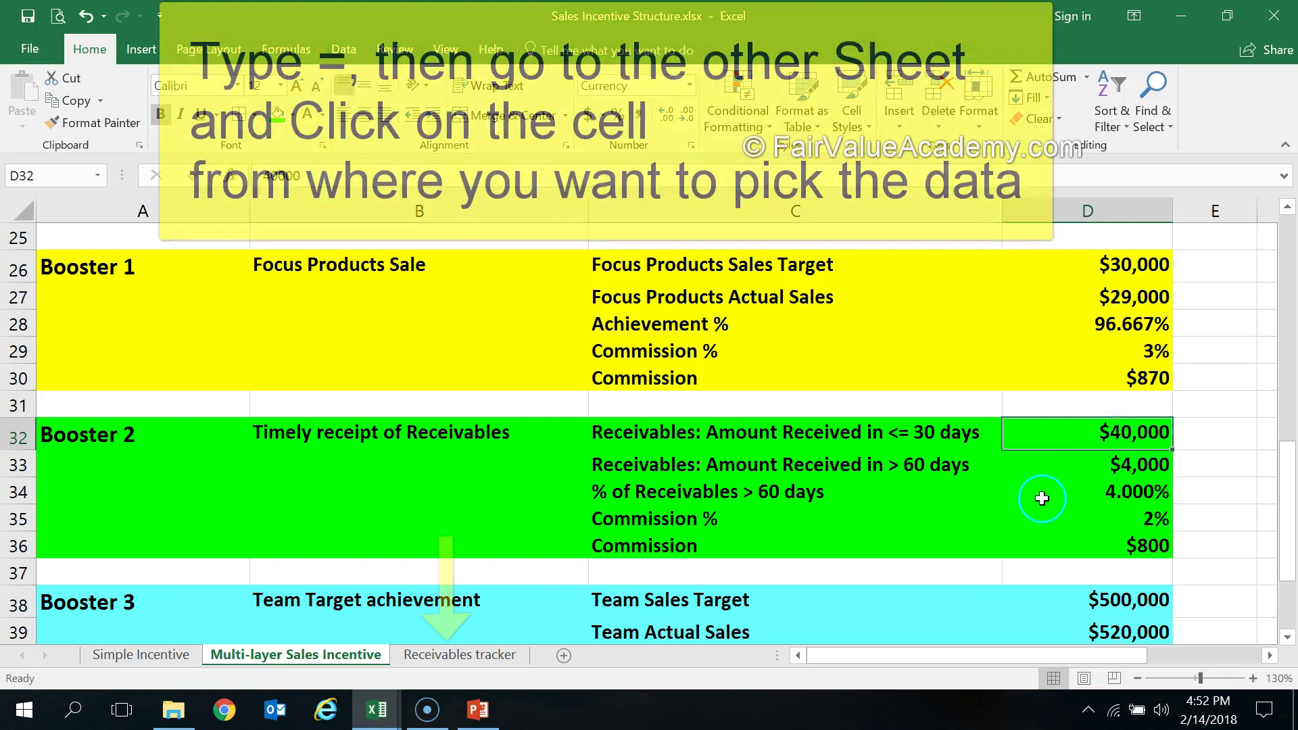
pyautogui.write('=')
pyautogui.click(473, 659)
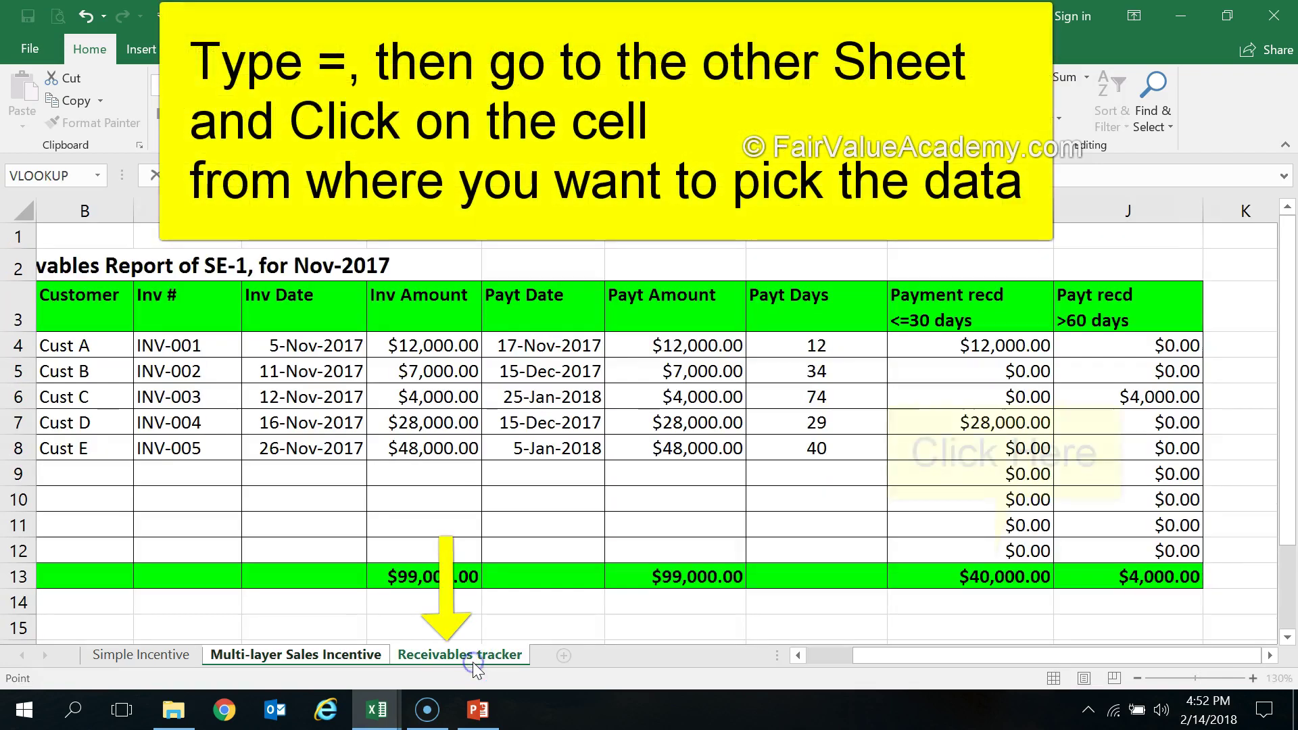
pyautogui.click(990, 582)
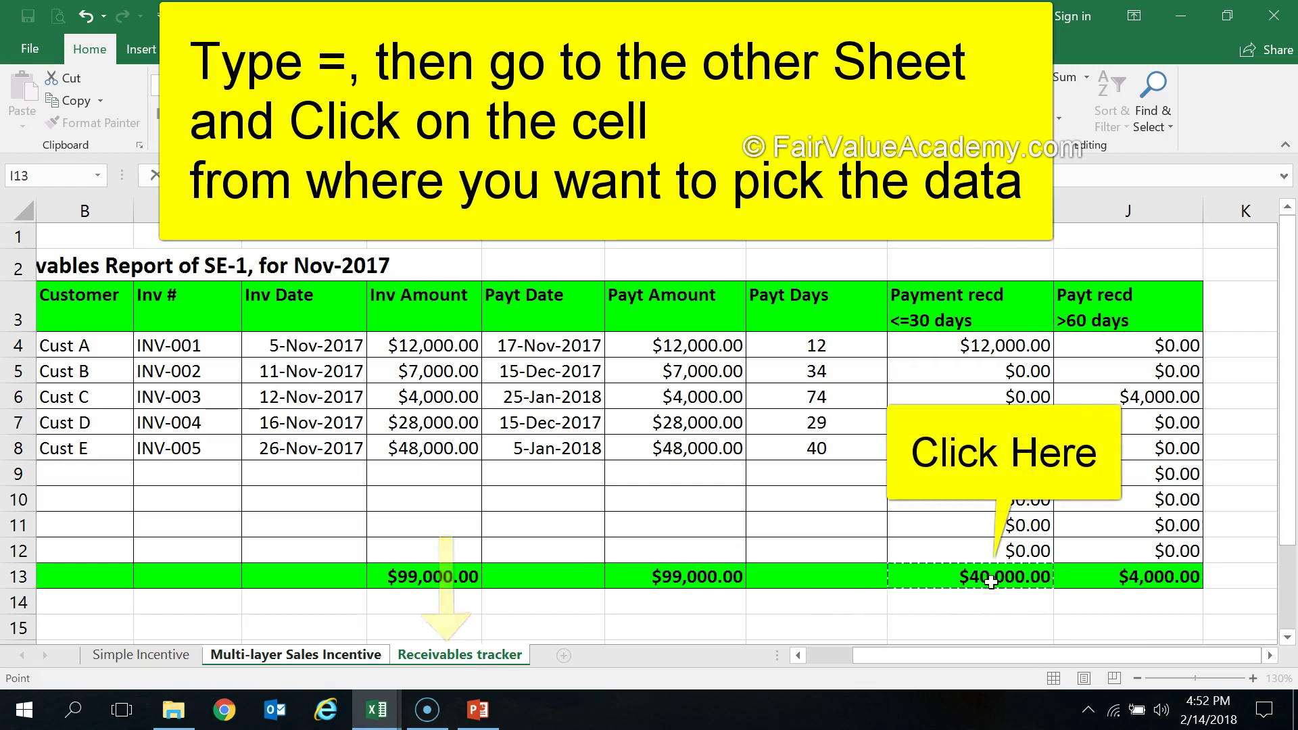
pyautogui.press('Return')
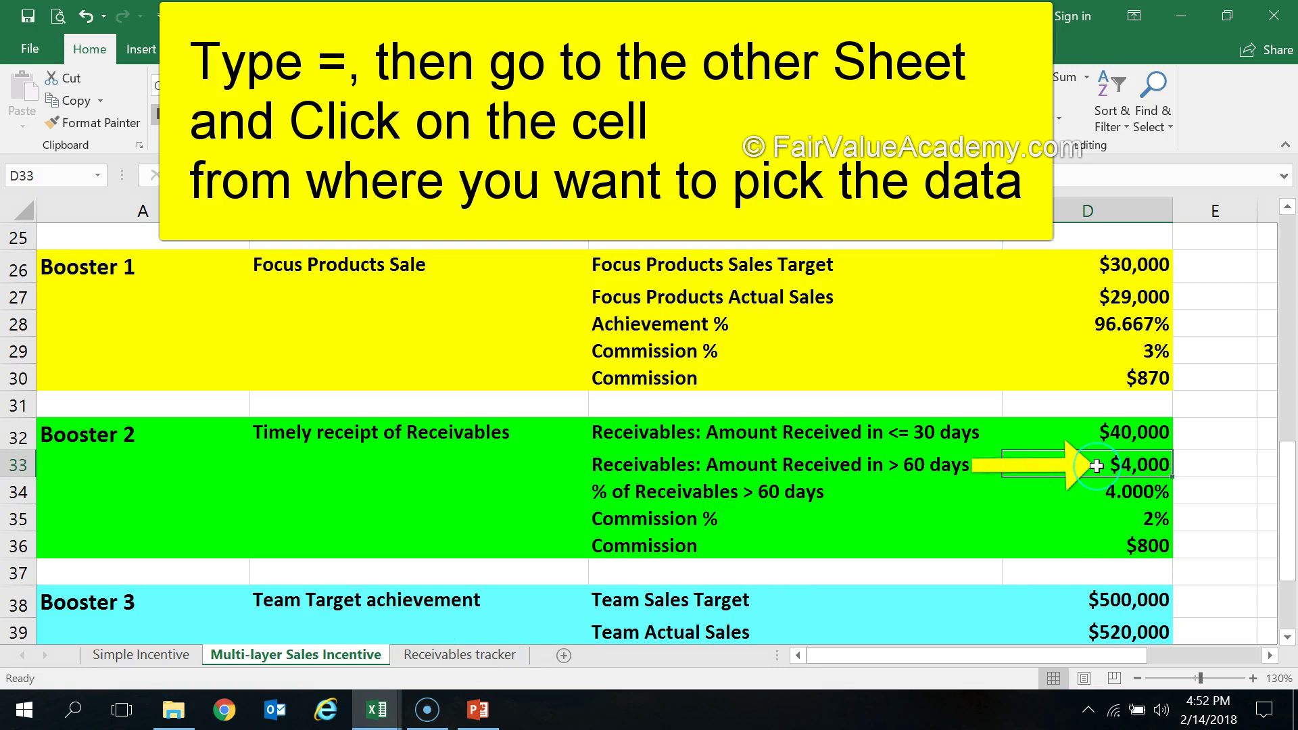
# - Link cell D33, the amount received in more than 60 days, to Receivables tracker cell J13
pyautogui.write('=')
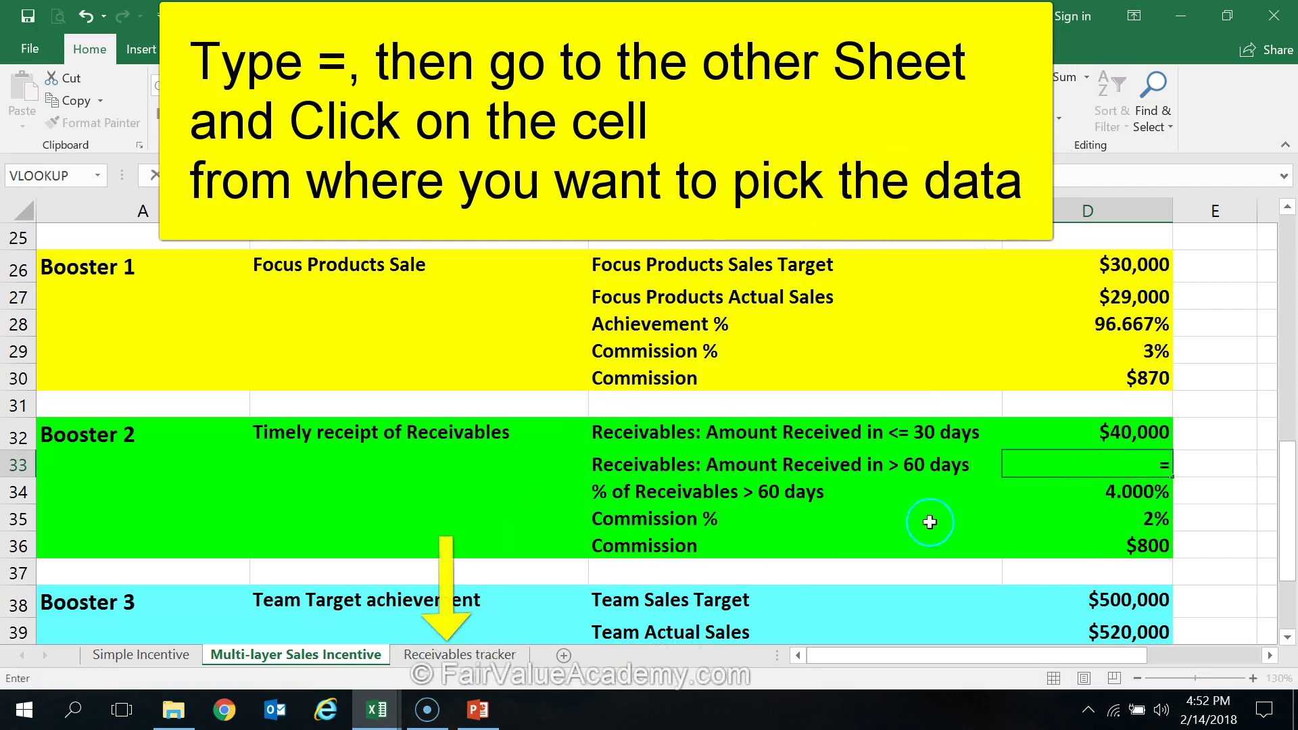
pyautogui.click(459, 654)
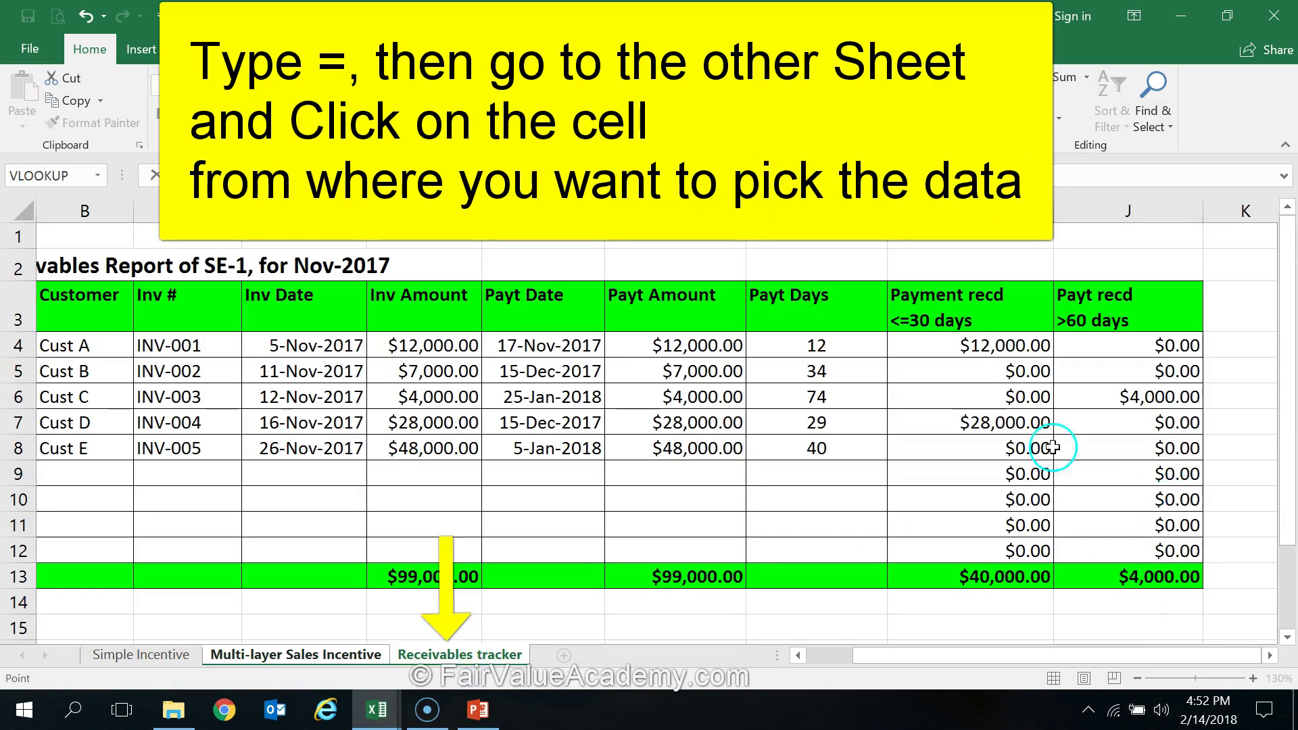
pyautogui.click(1153, 574)
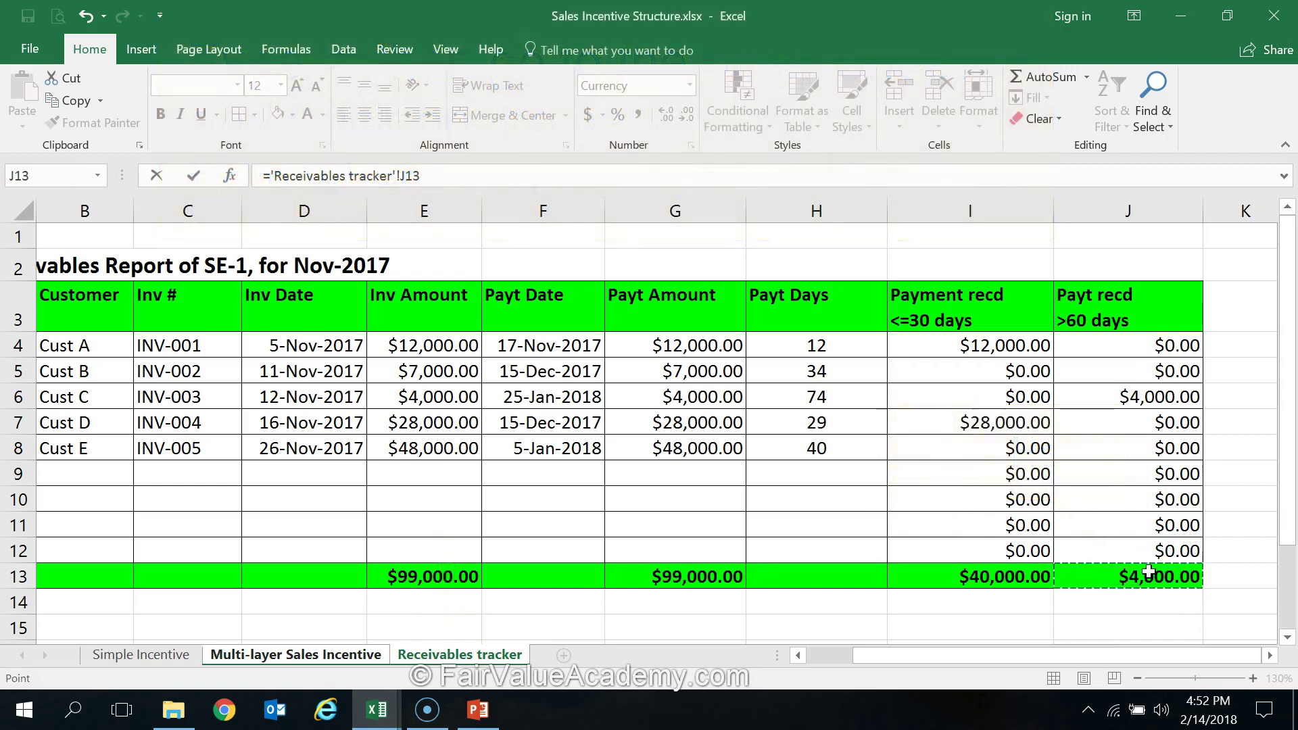
pyautogui.press('Return')
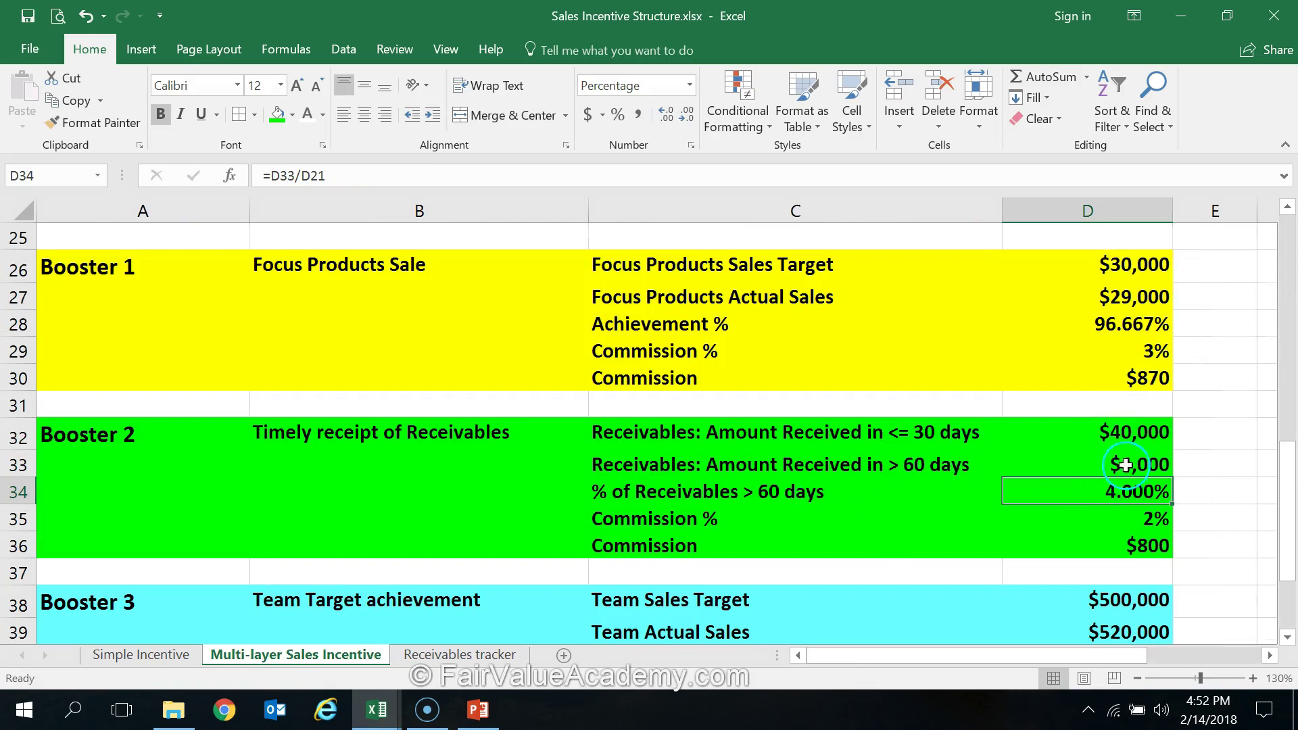
pyautogui.scroll(1, 1043, 472)
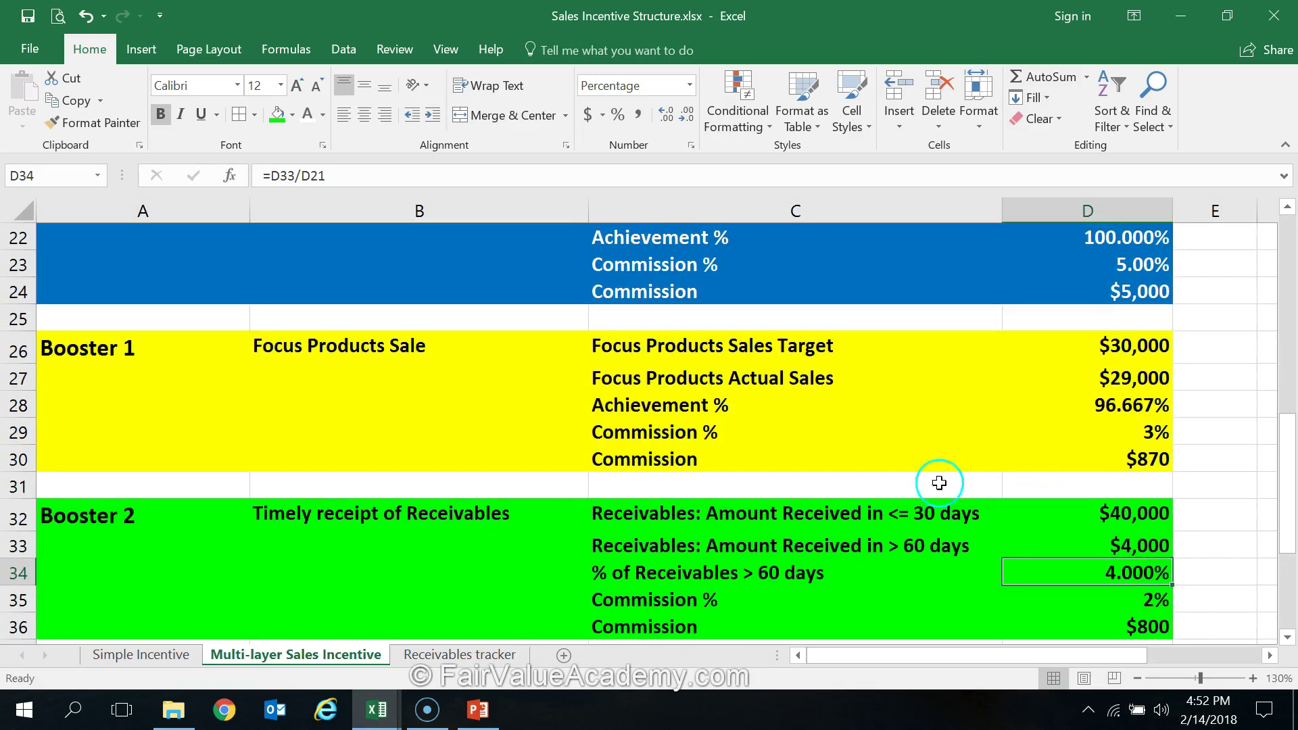
# - Review the eligibility rules and commission rates of the primary incentive and Boosters 1 to 3 in the Multi-layer Sales Incentive sheet
pyautogui.click(460, 654)
pyautogui.click(270, 654)
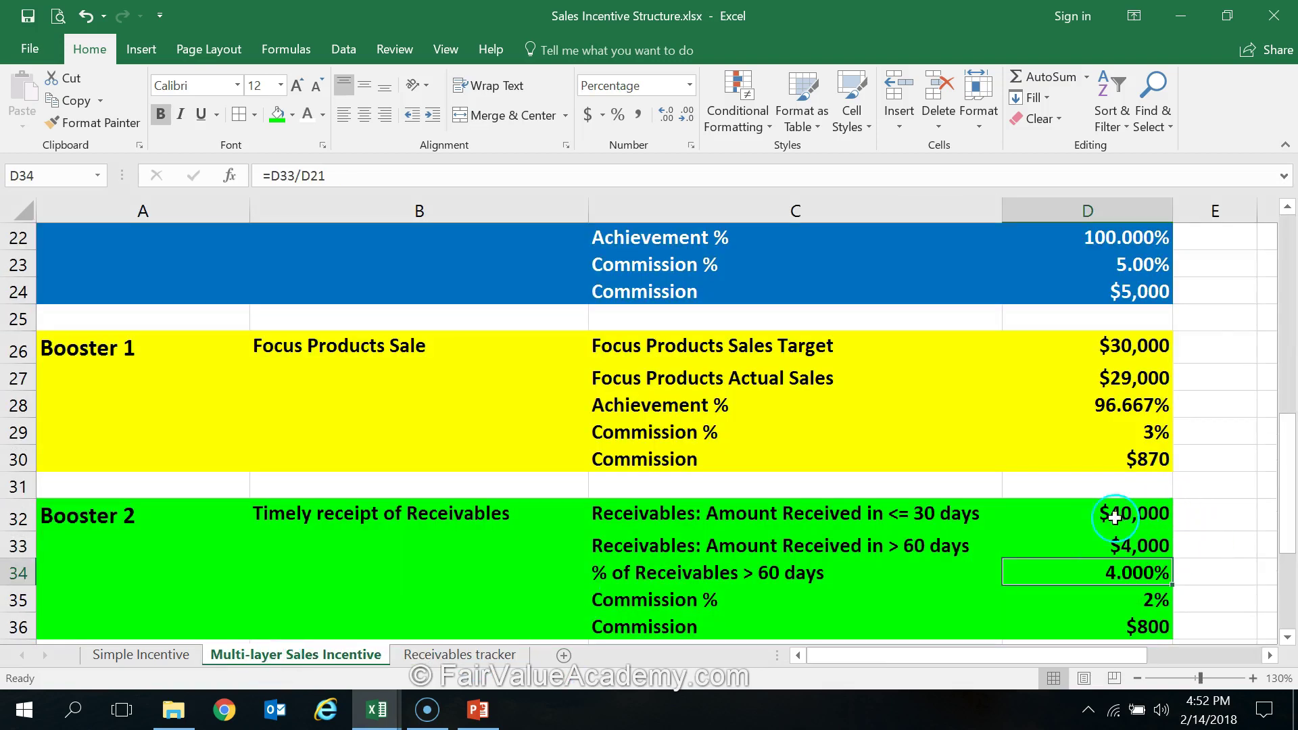
pyautogui.scroll(-1, 1095, 509)
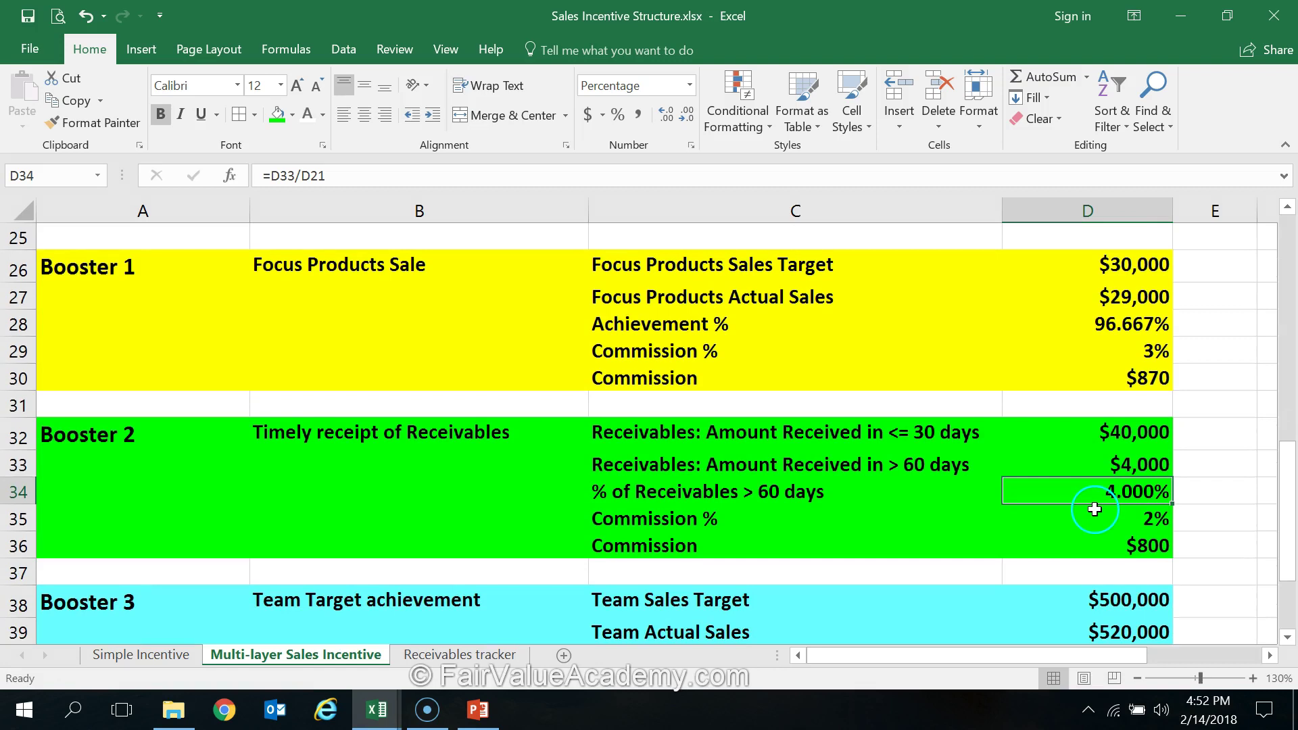
pyautogui.scroll(3, 1096, 509)
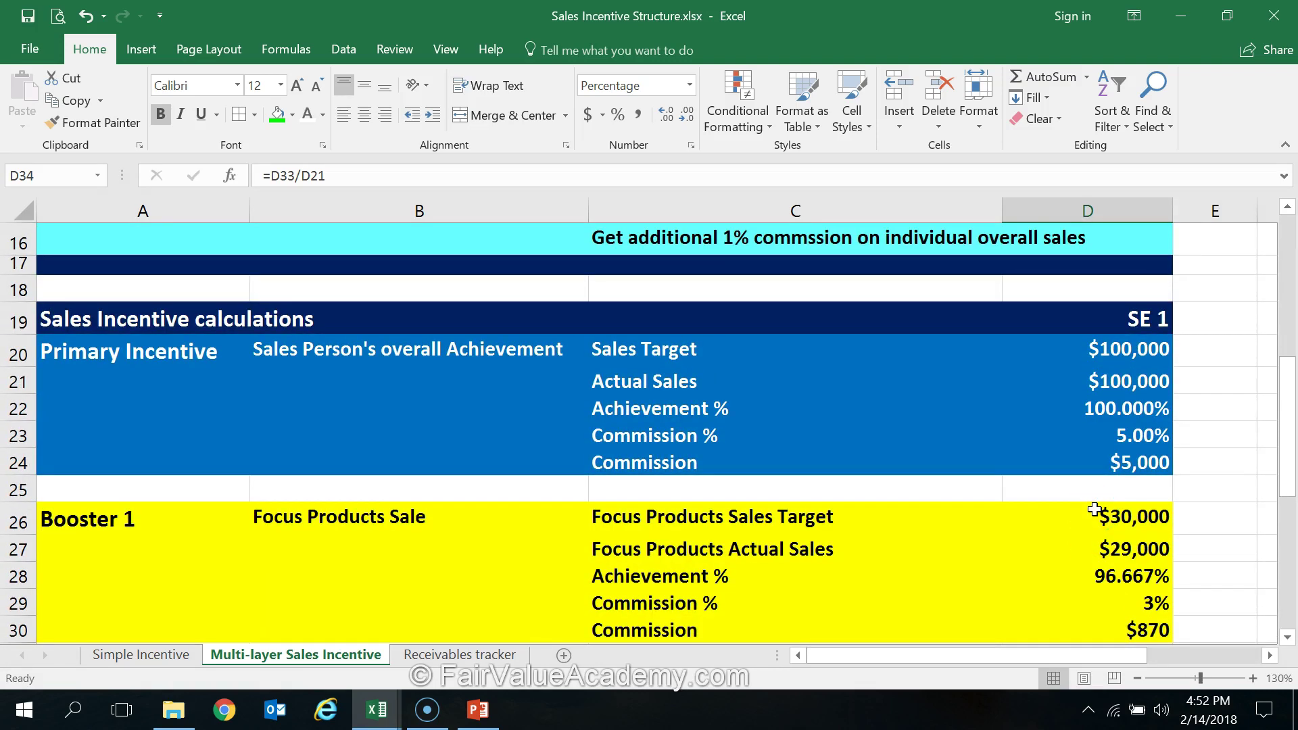
pyautogui.scroll(5, 1095, 509)
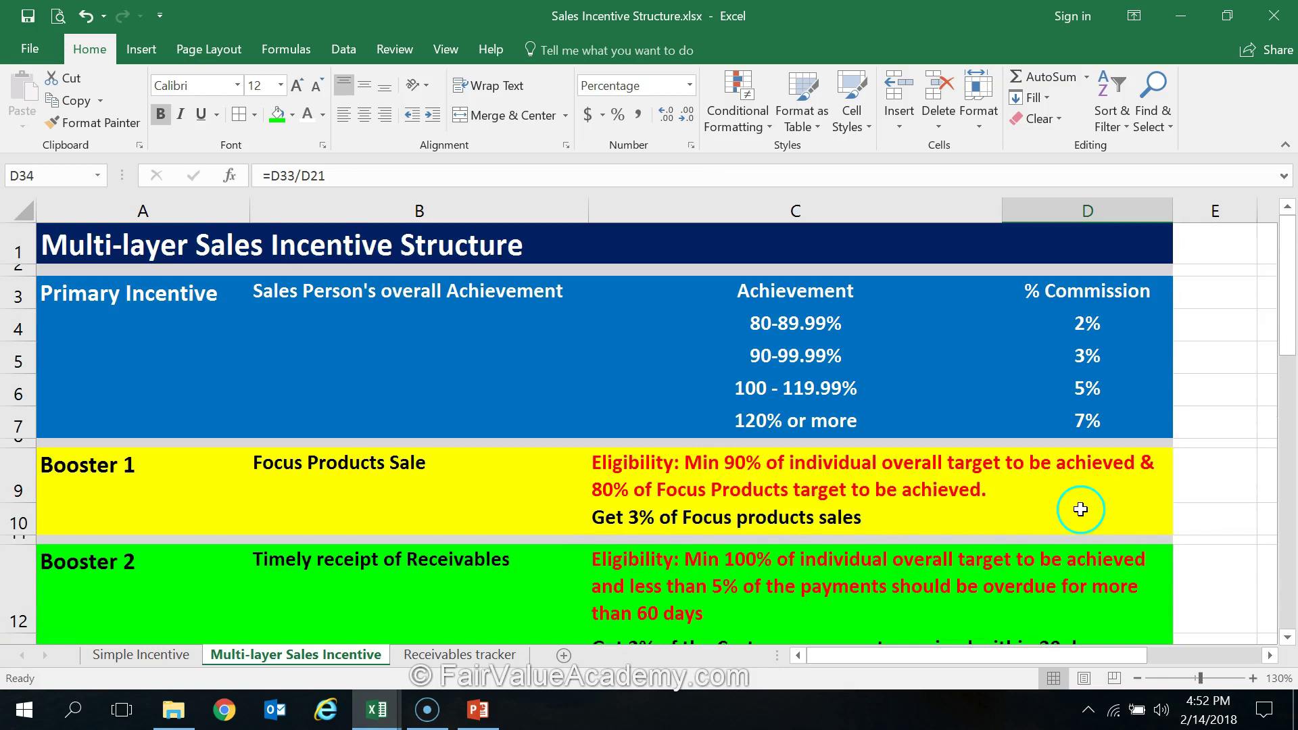
pyautogui.scroll(-1, 541, 465)
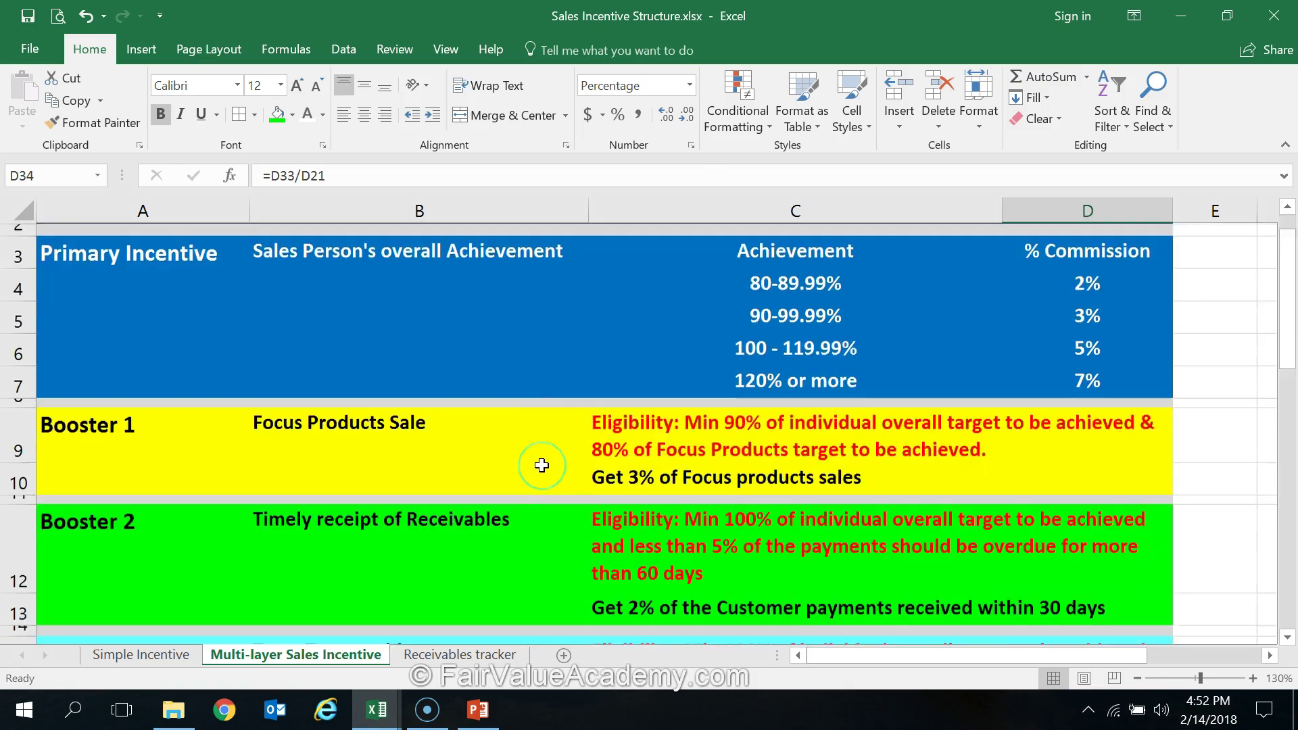
pyautogui.scroll(-3, 541, 465)
pyautogui.scroll(-1, 542, 465)
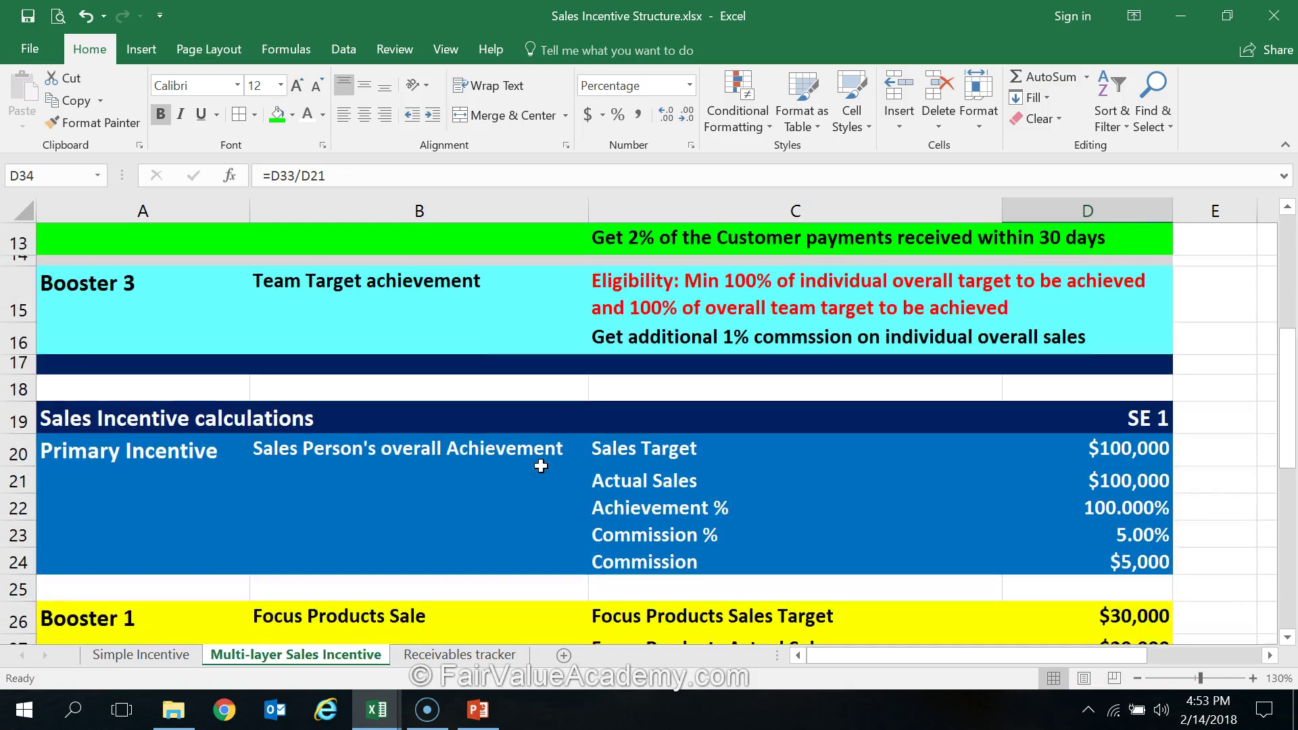
pyautogui.scroll(5, 541, 465)
pyautogui.scroll(-4, 841, 516)
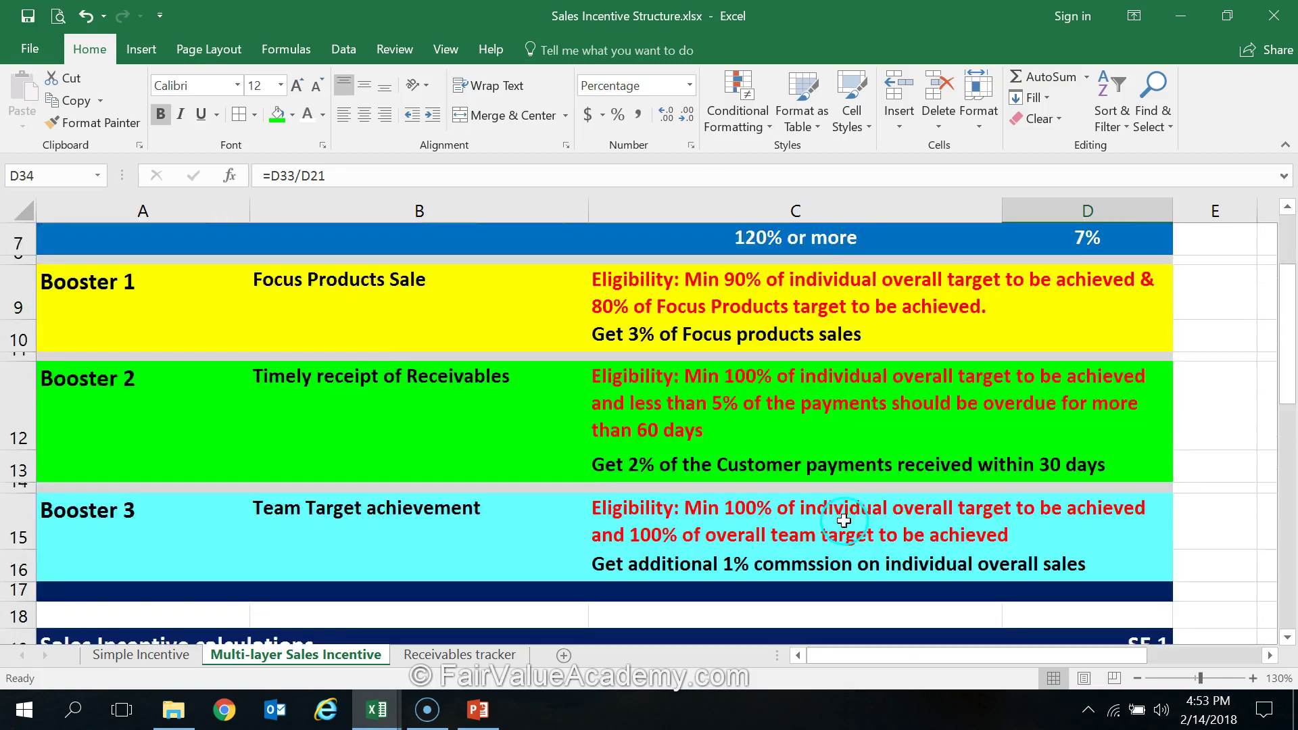
# - Review the Sales Incentive calculations for SE 1 and inspect the TOTAL Commission Earned formula in D44
pyautogui.scroll(-2, 1137, 491)
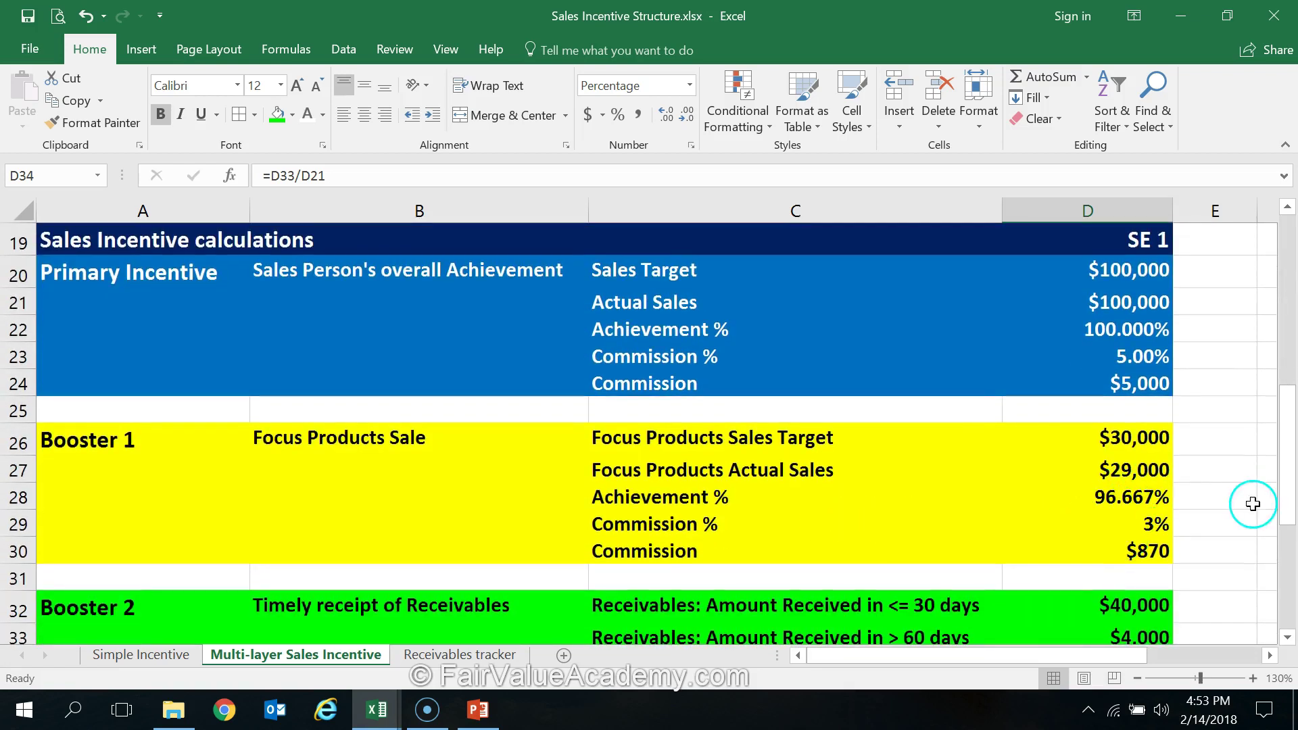
pyautogui.scroll(-3, 1240, 506)
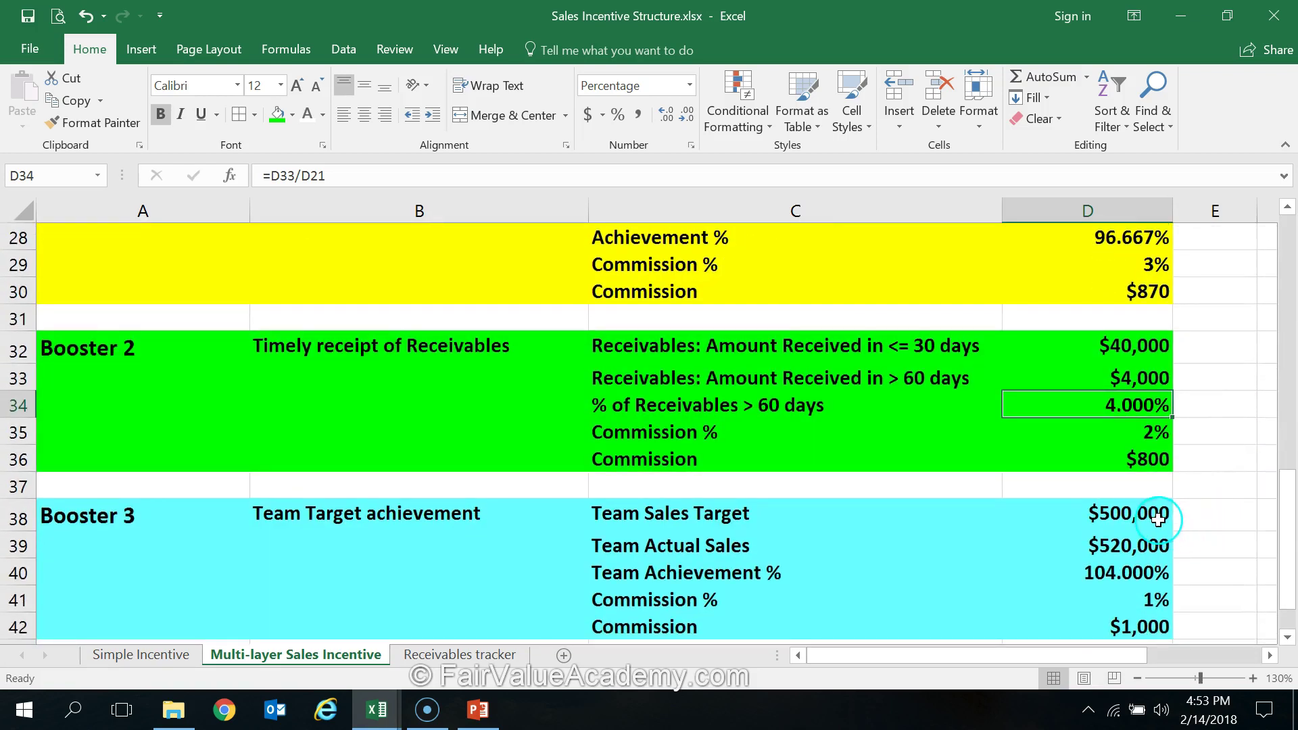
pyautogui.scroll(-2, 1158, 520)
pyautogui.click(1149, 524)
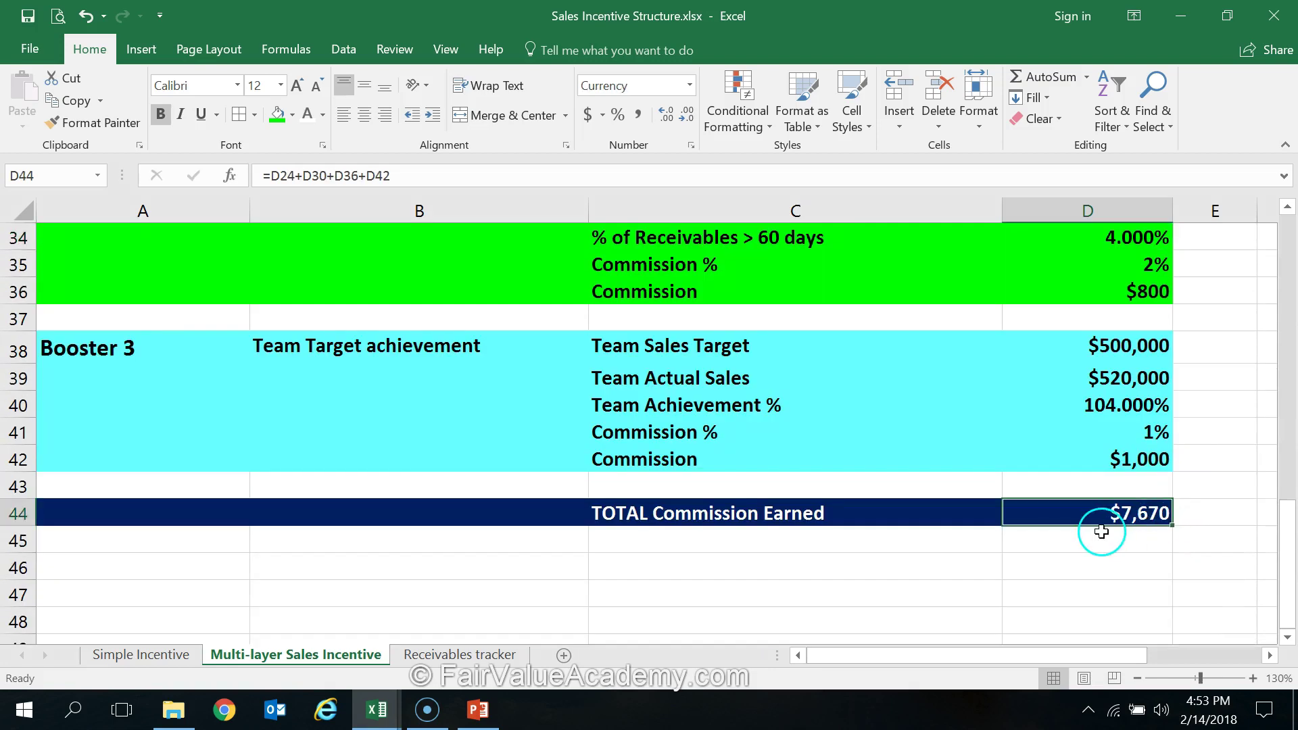